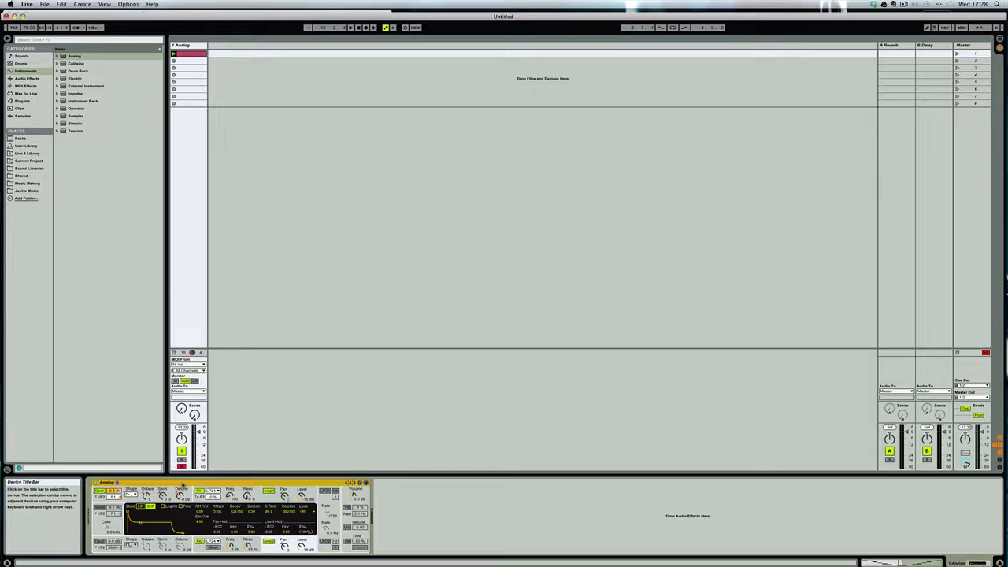
Step: Group the Analog instrument into an Instrument Rack and show the rack's chain list with its devices
{"action": "key", "text": "super+g"}
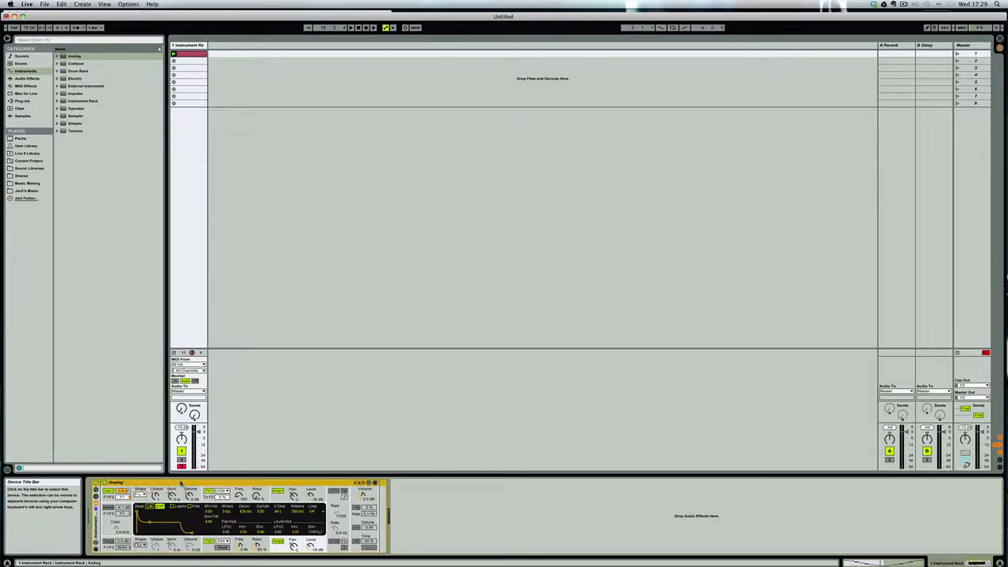
{"action": "left_click", "coordinate": [97, 508]}
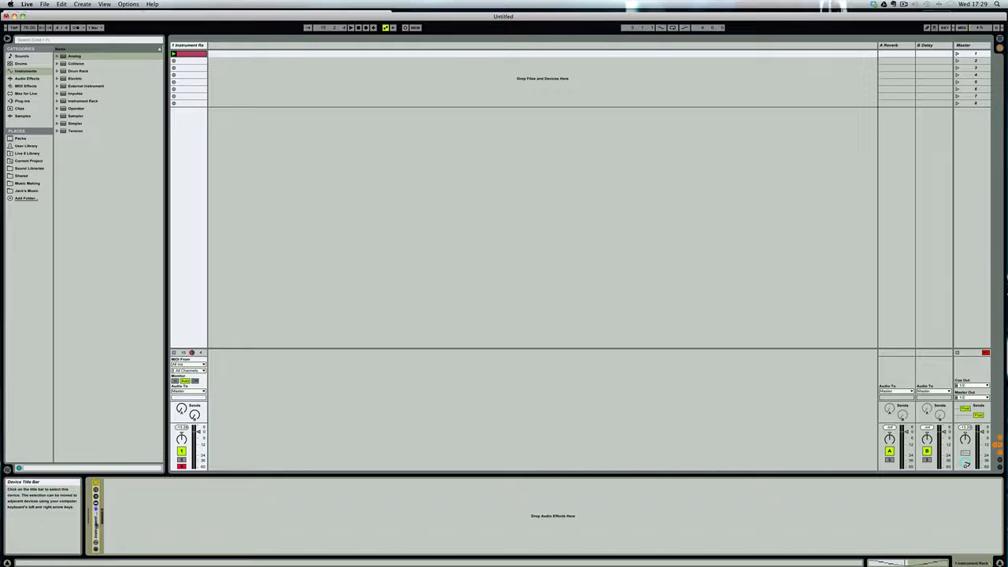
{"action": "left_click", "coordinate": [96, 508]}
{"action": "left_click", "coordinate": [97, 501]}
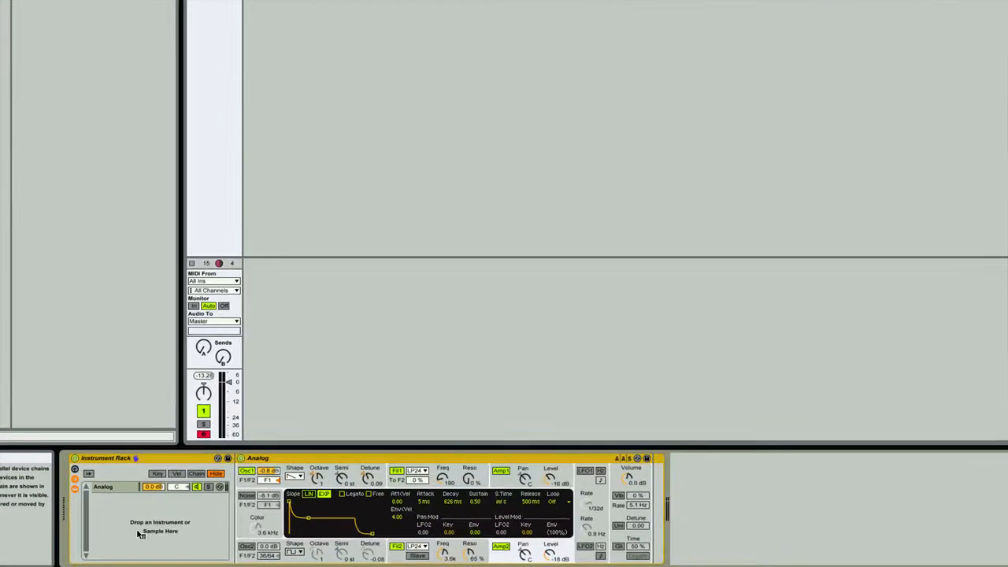
{"action": "left_click", "coordinate": [200, 504]}
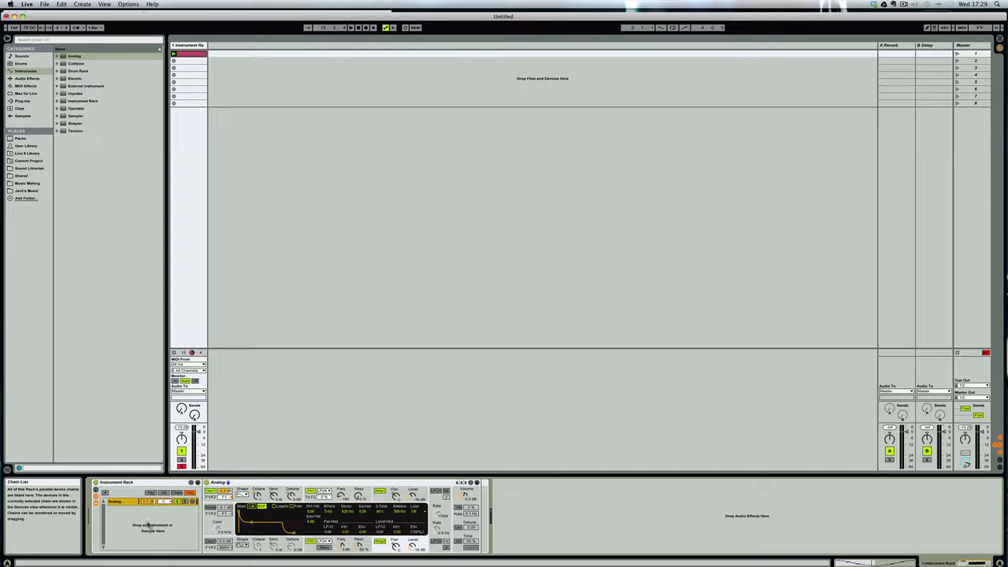
Step: Toggle the Instrument Rack's chain list, macro controls and devices on and off to examine each view
{"action": "left_click", "coordinate": [96, 502]}
{"action": "left_click", "coordinate": [96, 501]}
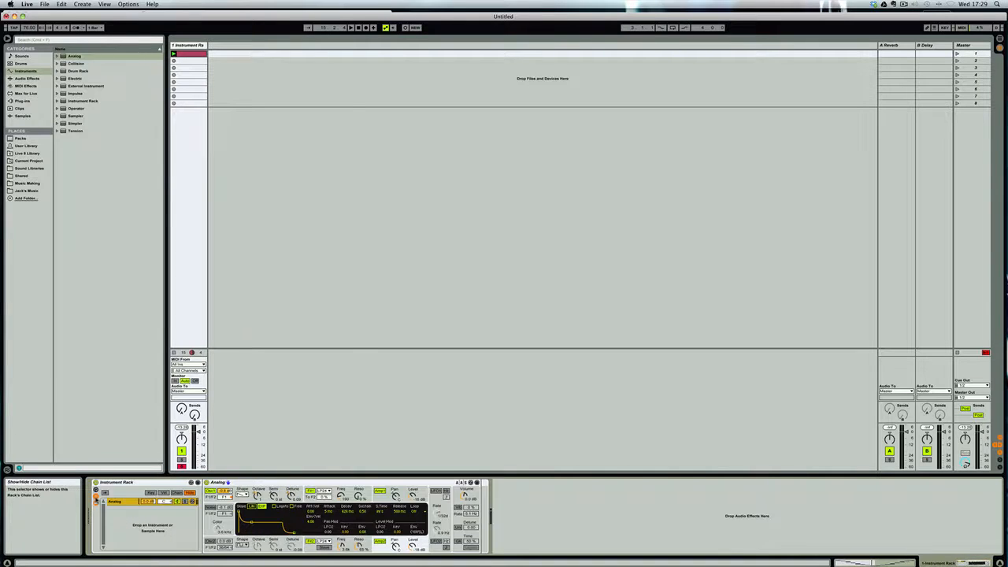
{"action": "left_click", "coordinate": [96, 491]}
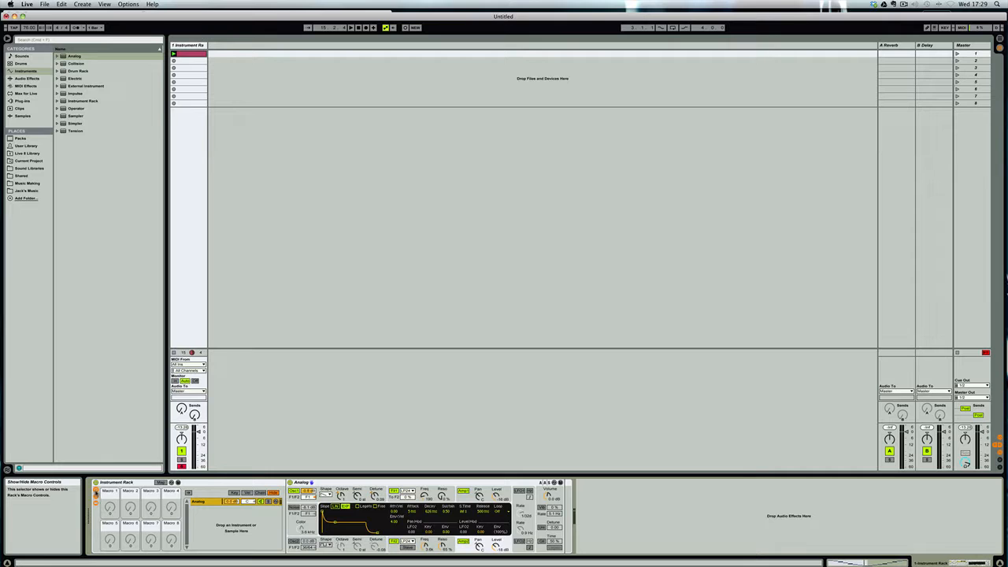
{"action": "left_click", "coordinate": [97, 492]}
{"action": "left_click", "coordinate": [96, 507]}
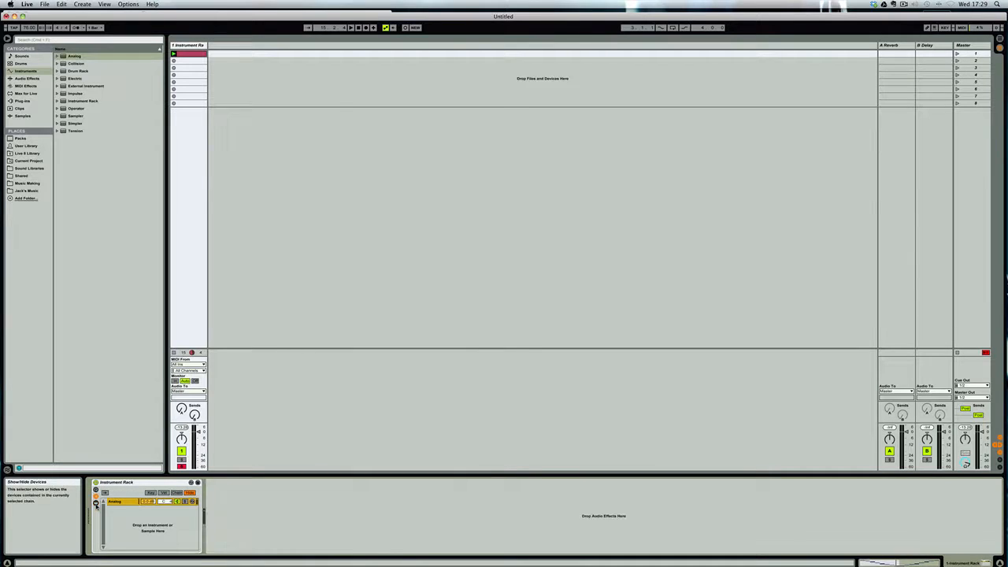
{"action": "left_click", "coordinate": [97, 507]}
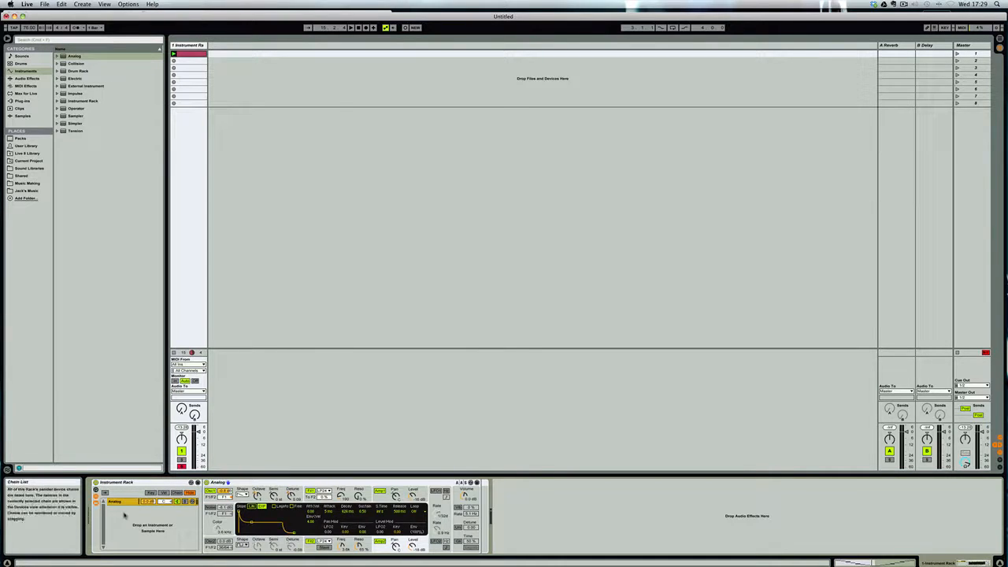
Step: Rename the rack's chain to Analog 1 and add the Ensemble Brass preset from Analog's Brass folder as a second chain
{"action": "key", "text": "super+r"}
{"action": "type", "text": "An"}
{"action": "left_click", "coordinate": [56, 57]}
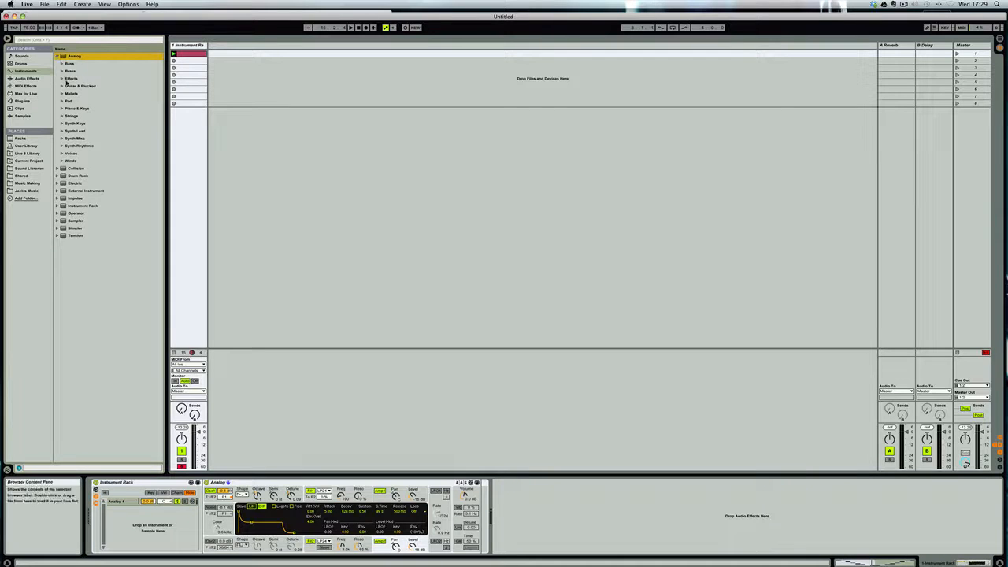
{"action": "left_click", "coordinate": [61, 72]}
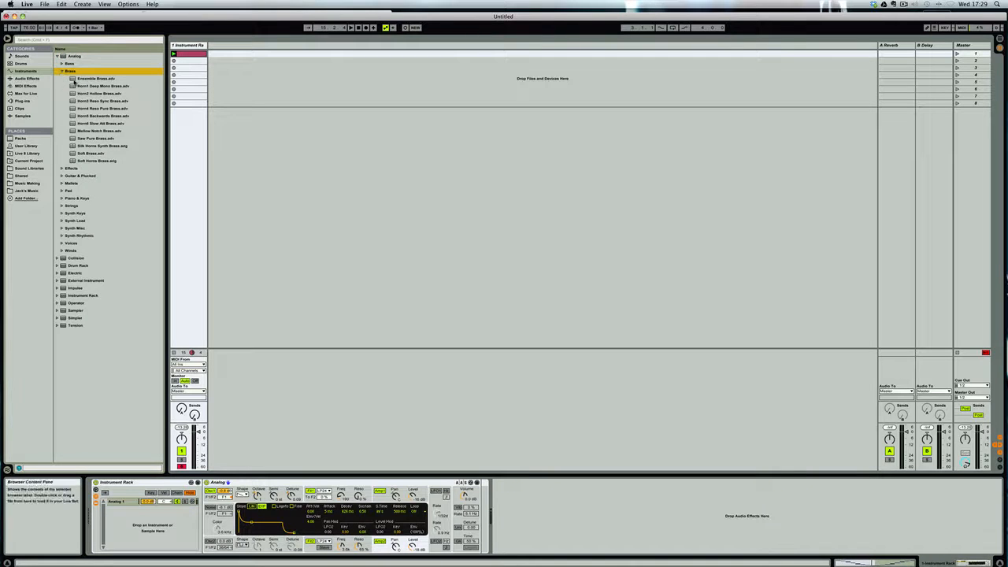
{"action": "left_click_drag", "start_coordinate": [75, 82], "coordinate": [117, 509]}
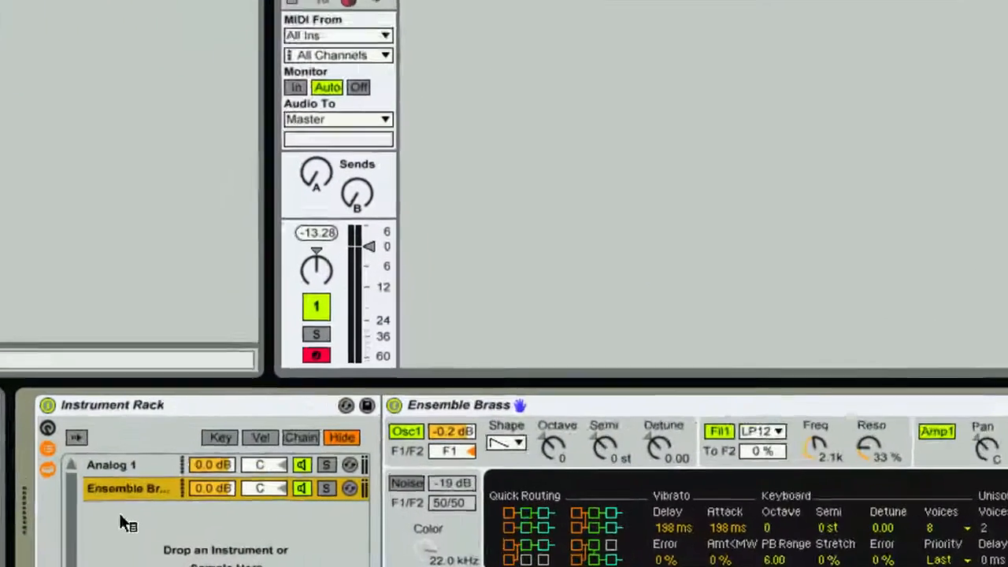
Step: View the devices of the Analog 1 and Ensemble Brass chains, and adjust the Analog 1 chain's volume
{"action": "left_click", "coordinate": [118, 502]}
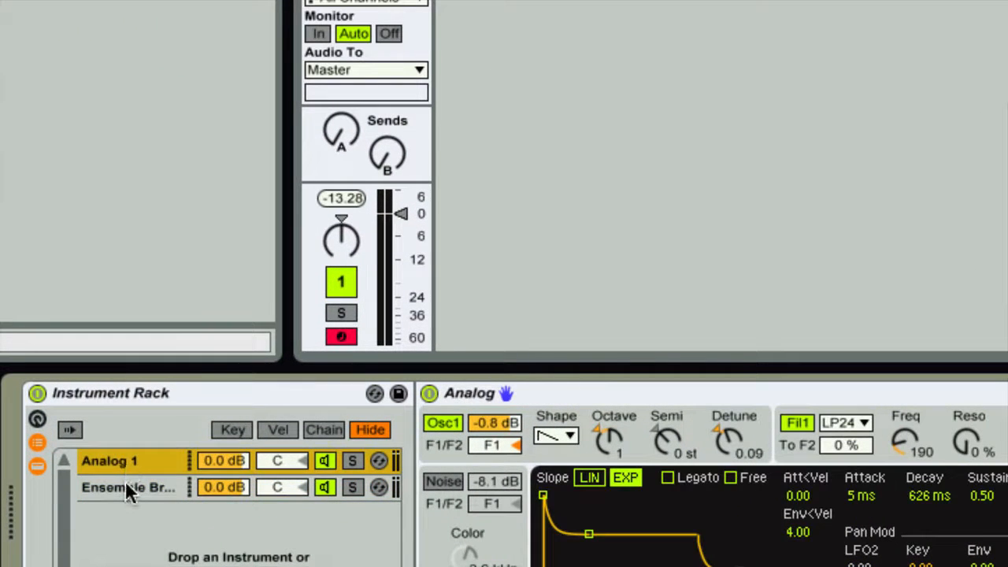
{"action": "left_click", "coordinate": [126, 482]}
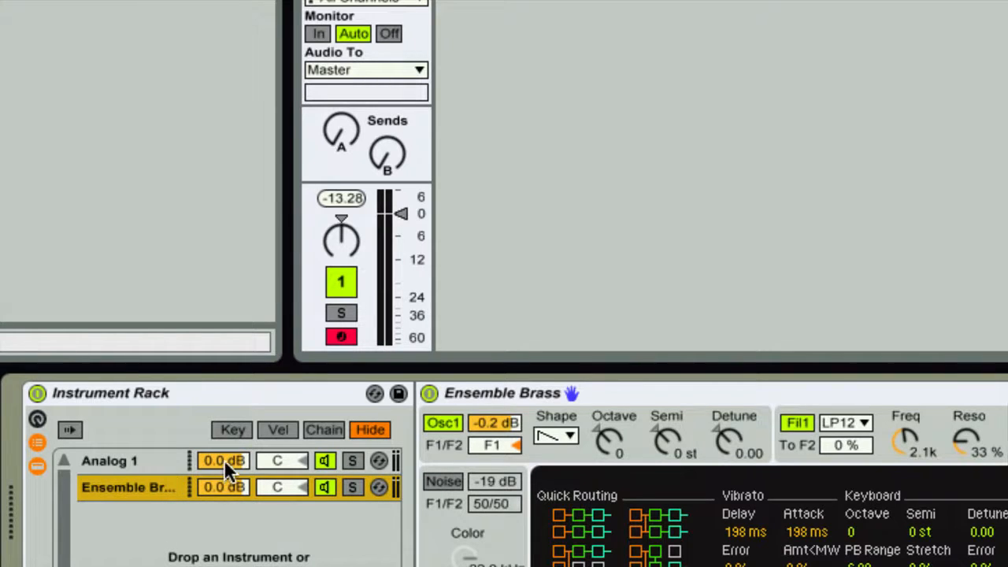
{"action": "left_click_drag", "start_coordinate": [224, 459], "coordinate": [224, 453]}
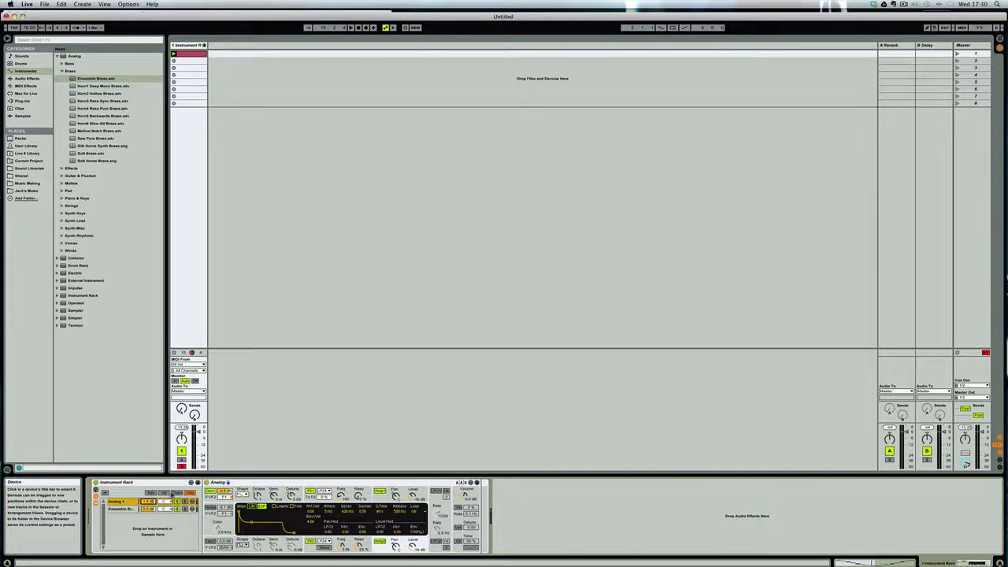
Step: Examine the rack's velocity zone, chain select and key zone editors in turn, ending on the key zones
{"action": "left_click", "coordinate": [163, 493]}
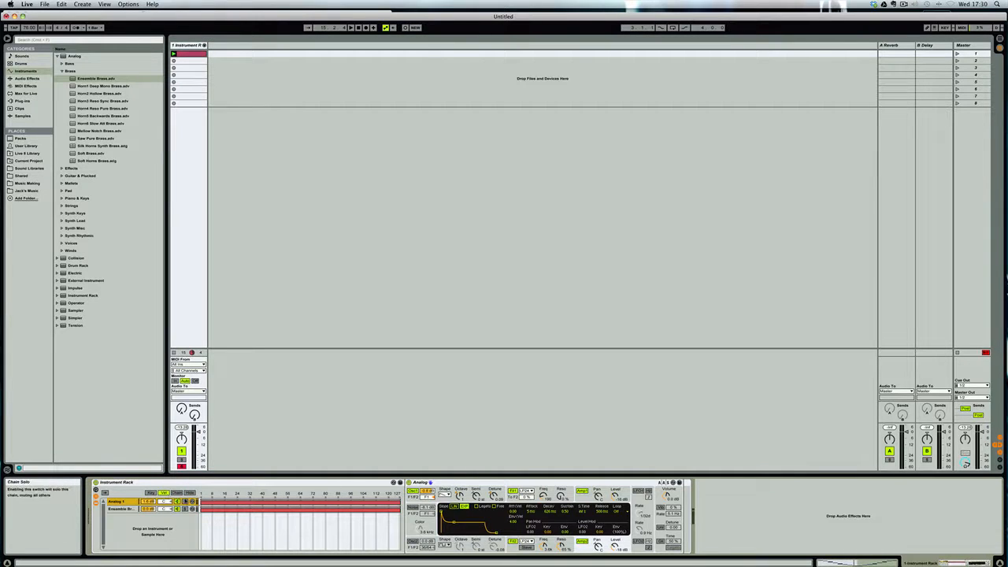
{"action": "left_click", "coordinate": [175, 494]}
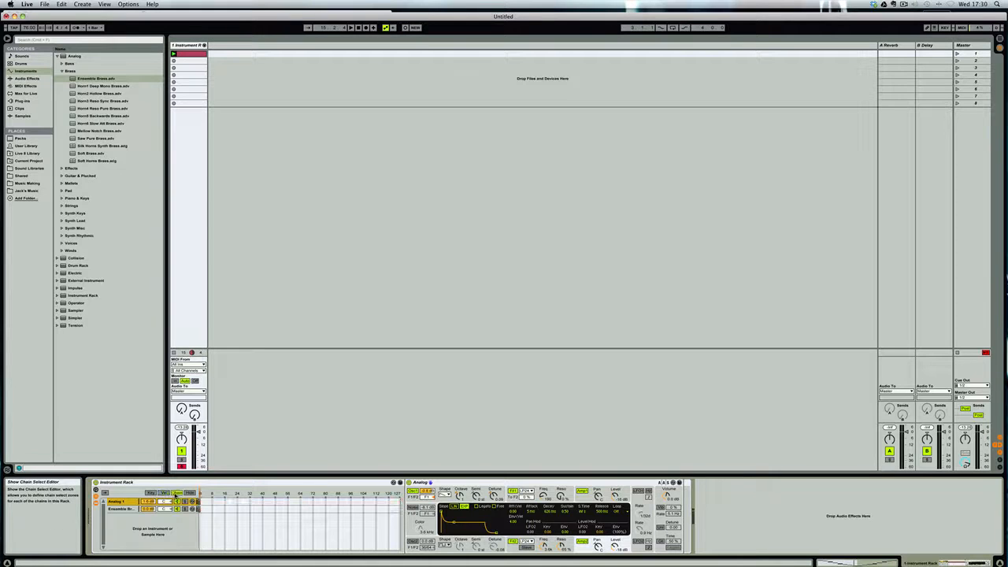
{"action": "left_click", "coordinate": [152, 493]}
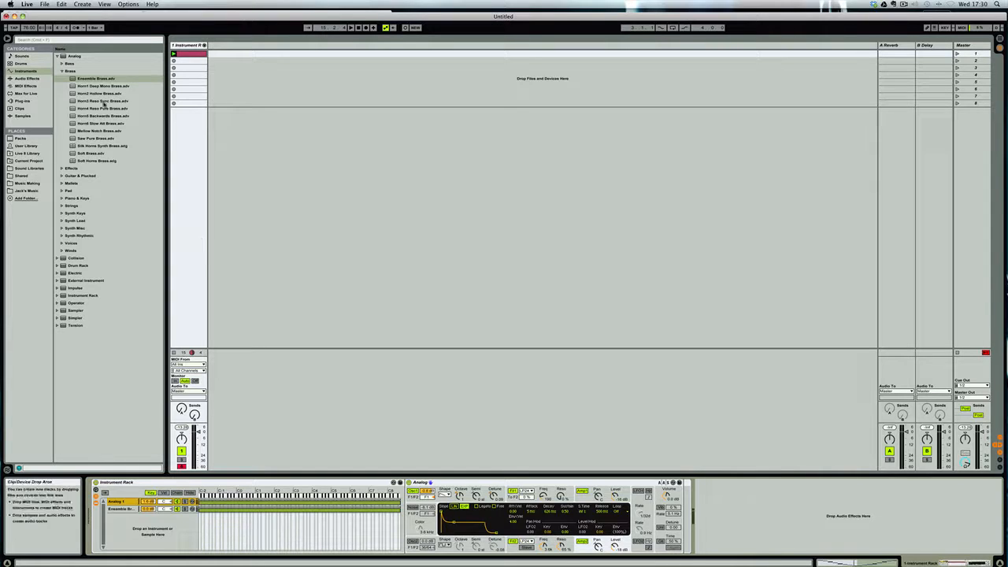
Step: Add a Drum Rack on a new track, search Sound Libraries for "kick" and load HardKick02 from HARDSTYLE KICKZ onto pad C1
{"action": "left_click", "coordinate": [26, 70]}
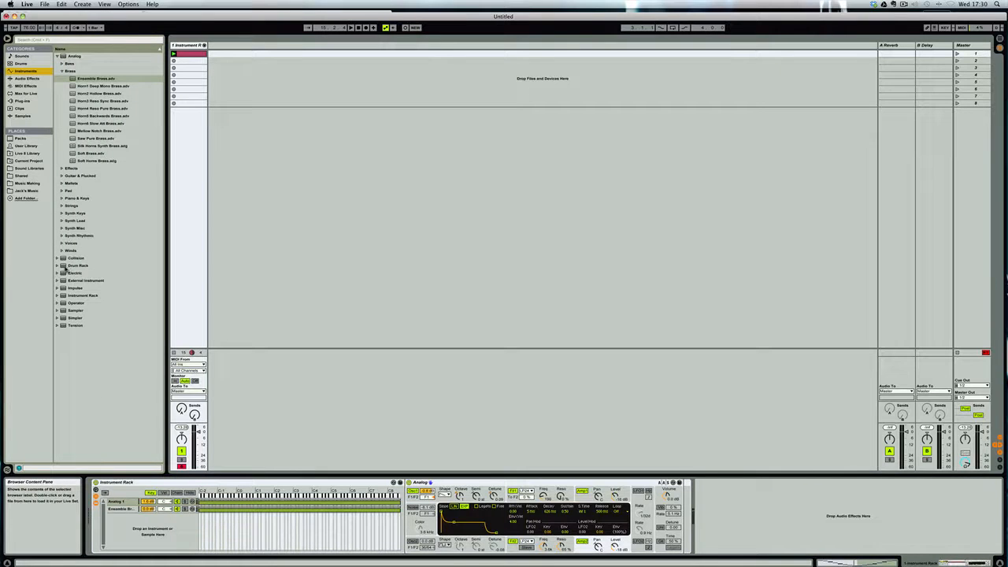
{"action": "left_click_drag", "start_coordinate": [77, 265], "coordinate": [241, 48]}
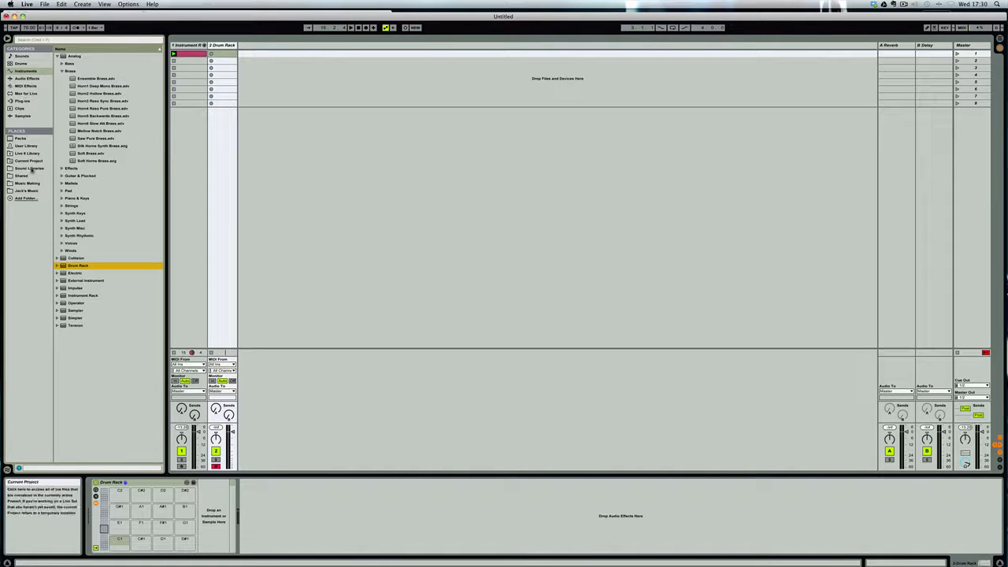
{"action": "left_click", "coordinate": [30, 169]}
{"action": "left_click", "coordinate": [49, 40]}
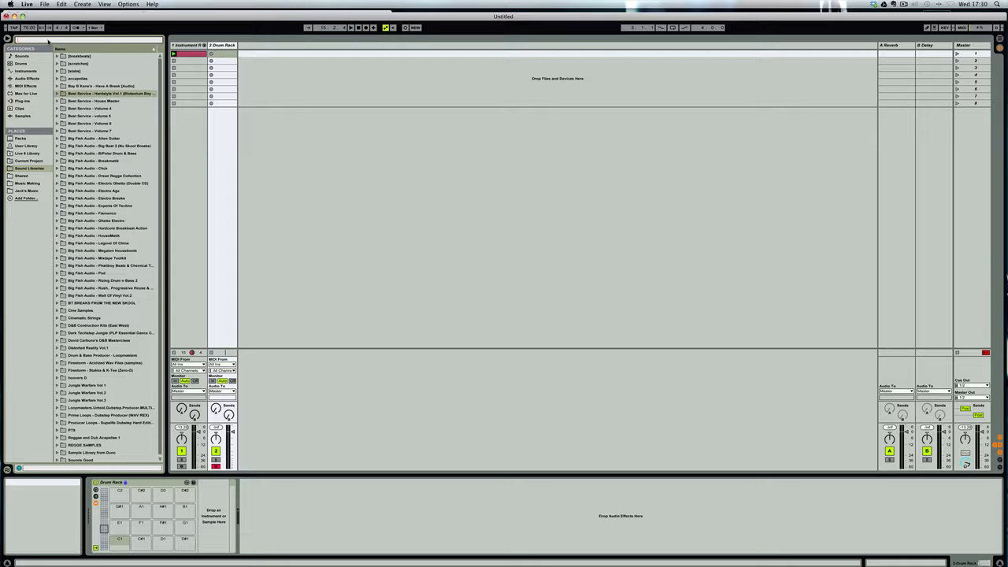
{"action": "type", "text": "kick"}
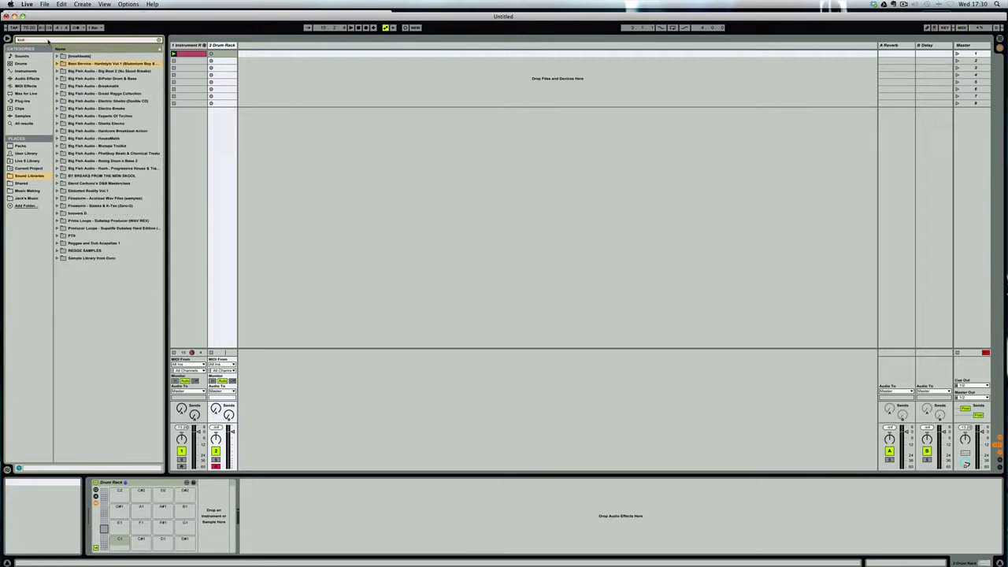
{"action": "left_click", "coordinate": [56, 63]}
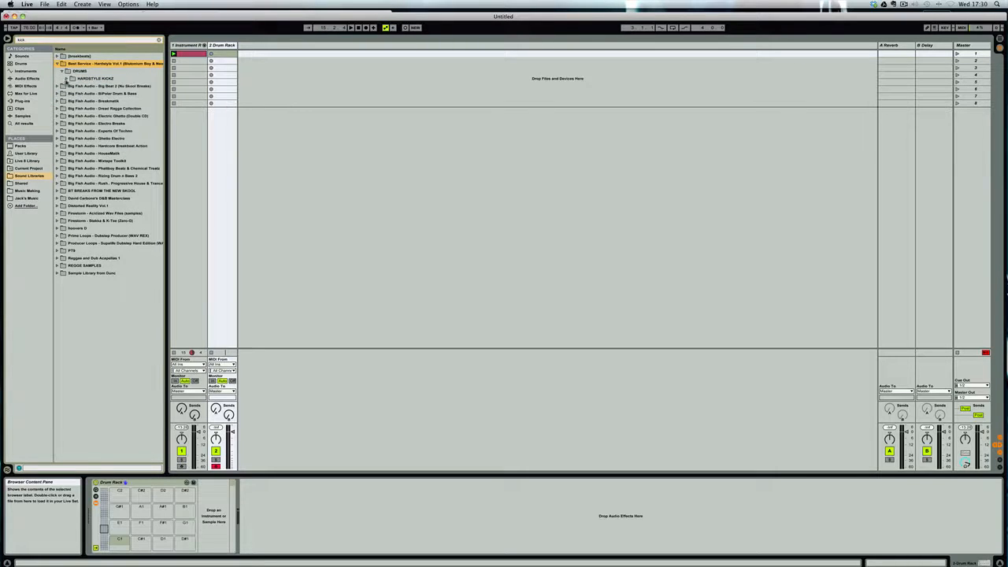
{"action": "left_click", "coordinate": [66, 79]}
{"action": "left_click_drag", "start_coordinate": [85, 94], "coordinate": [124, 544]}
{"action": "left_click_drag", "start_coordinate": [92, 102], "coordinate": [125, 544]}
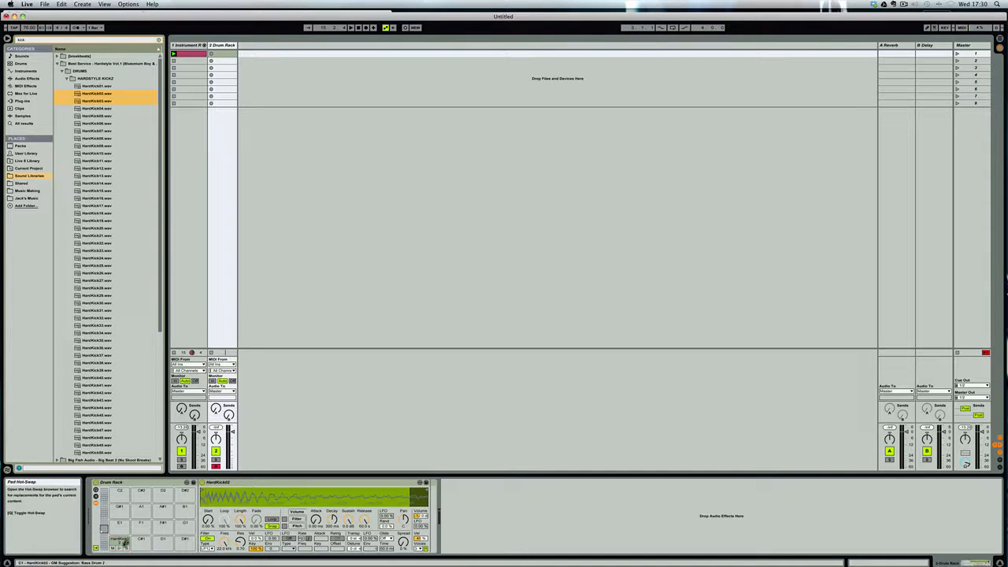
Step: Layer HardKick04 with the existing kick on pad C1 and show the nested Instrument Rack's key zone editor
{"action": "left_click", "coordinate": [96, 496]}
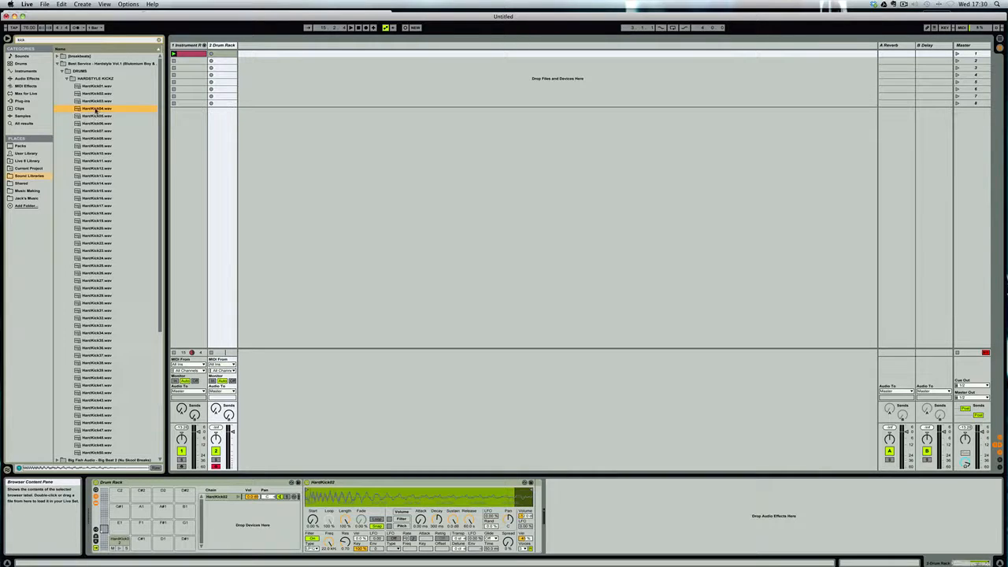
{"action": "left_click_drag", "start_coordinate": [96, 111], "coordinate": [120, 541]}
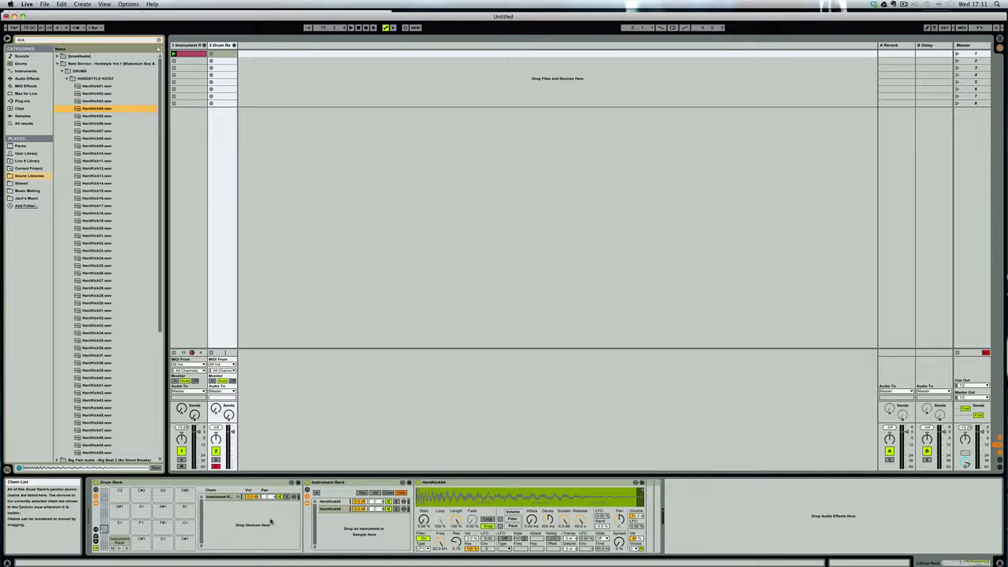
{"action": "left_click", "coordinate": [362, 493]}
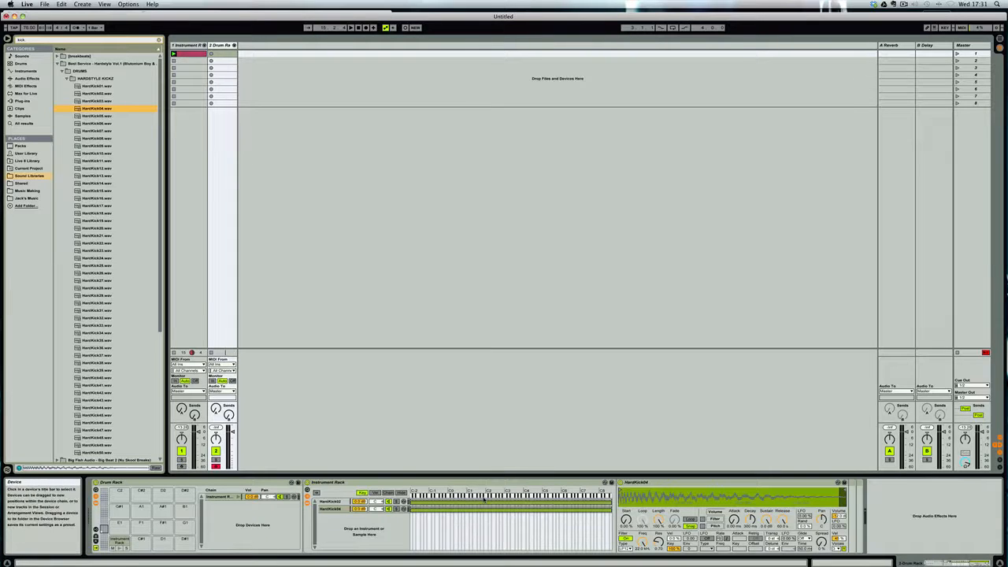
Step: Switch between the Instrument Rack and Drum Rack tracks to compare their chains, ending on the Instrument Rack track
{"action": "left_click", "coordinate": [187, 47]}
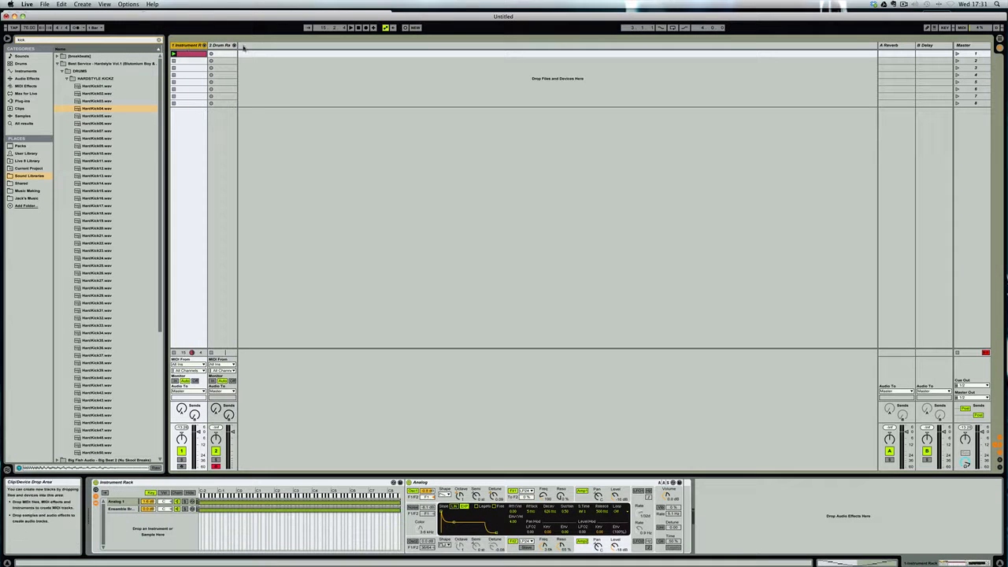
{"action": "left_click", "coordinate": [225, 60]}
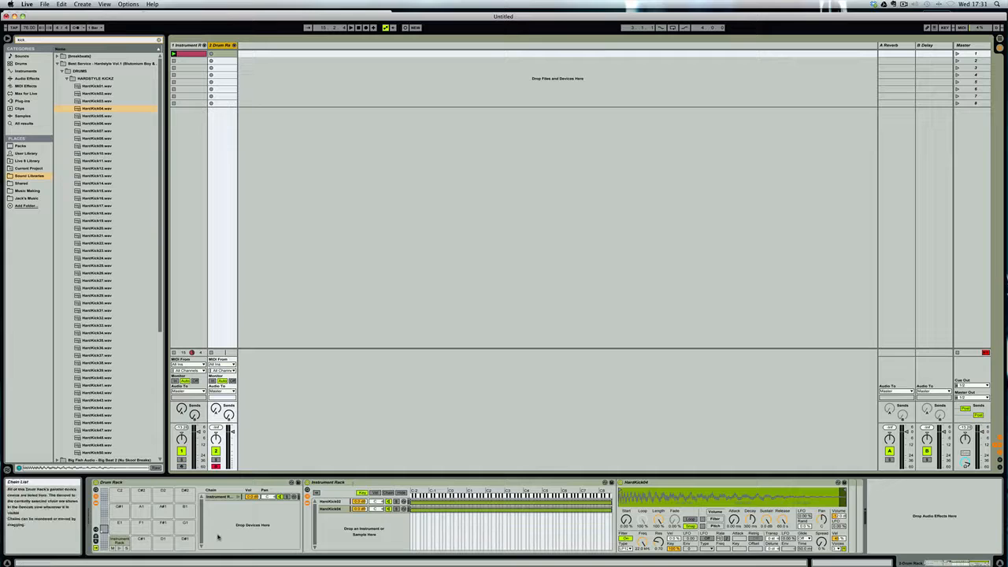
{"action": "left_click", "coordinate": [193, 45]}
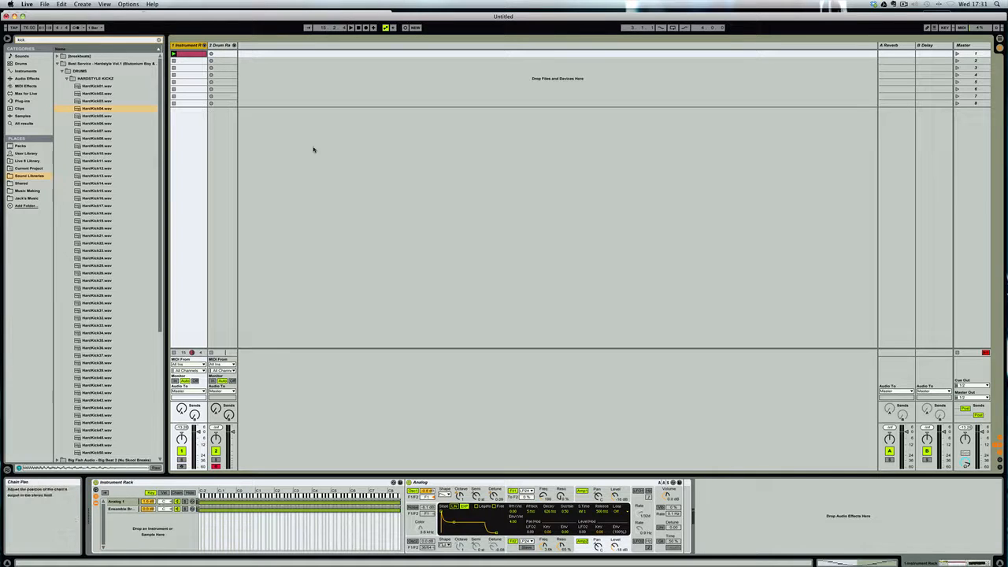
Step: Arm the Instrument Rack track and limit the Analog 1 chain's key zone to about half an octave starting at C1
{"action": "left_click", "coordinate": [182, 466]}
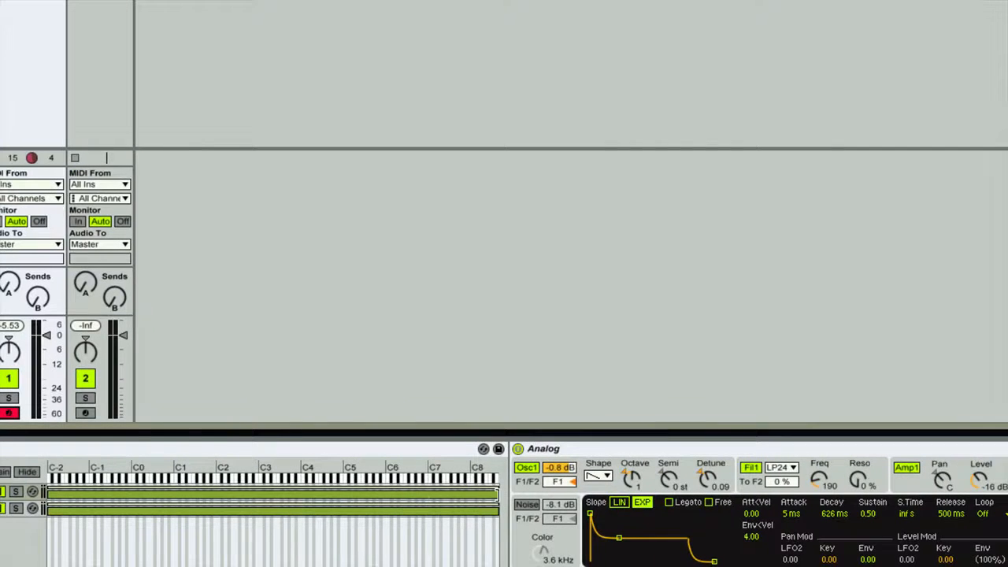
{"action": "left_click_drag", "start_coordinate": [536, 492], "coordinate": [198, 493]}
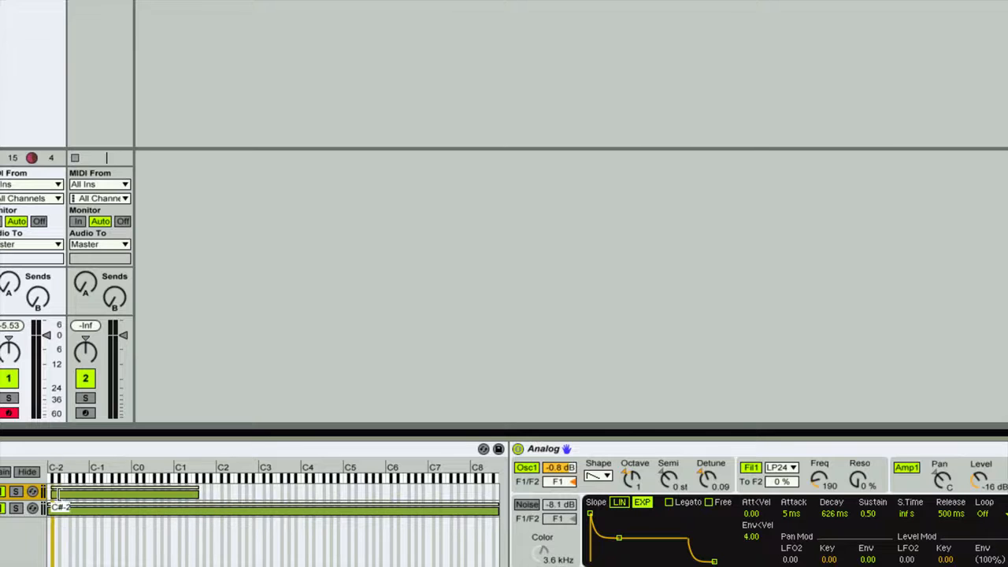
{"action": "left_click_drag", "start_coordinate": [53, 491], "coordinate": [174, 491]}
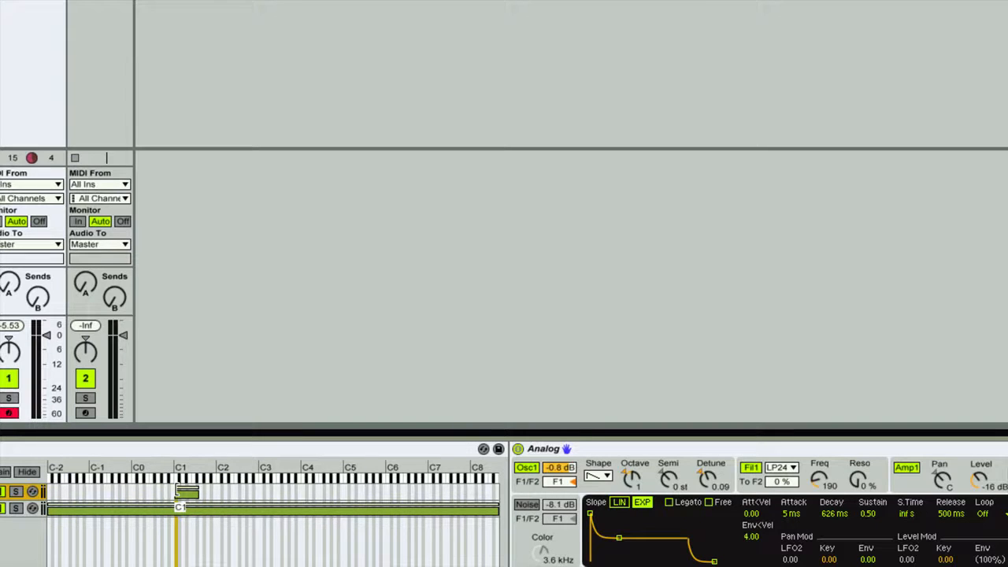
{"action": "left_click_drag", "start_coordinate": [197, 506], "coordinate": [194, 506]}
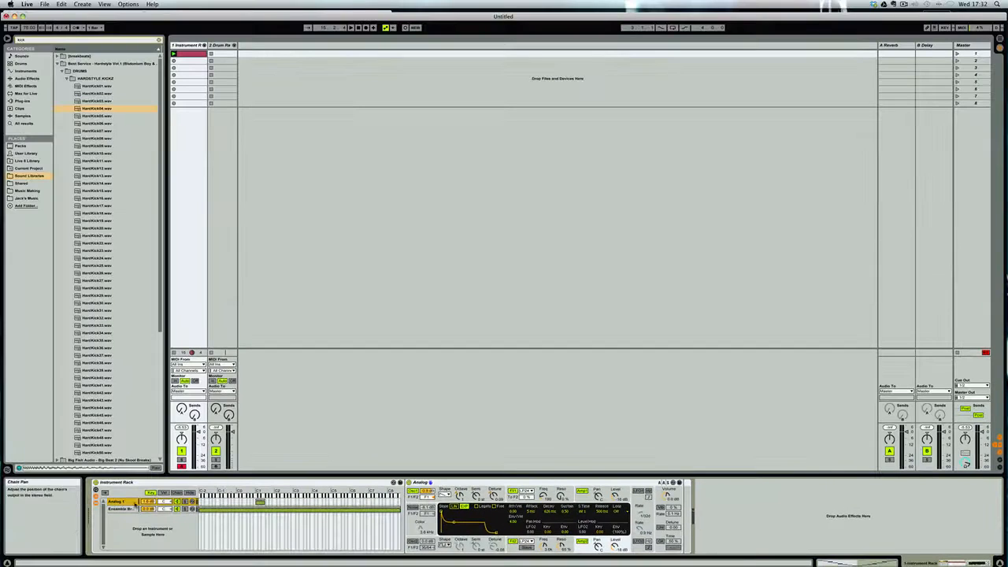
Step: Narrow the Ensemble Brass key zone to under an octave and extend Analog 1's upper key limit to G#1 so both zones overlap
{"action": "left_click", "coordinate": [120, 509]}
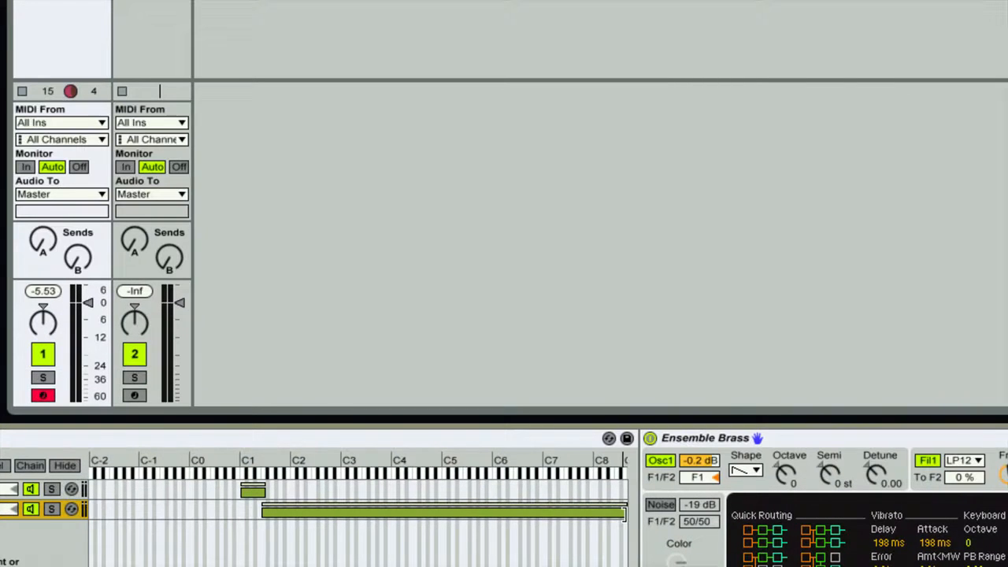
{"action": "mouse_move", "coordinate": [539, 512]}
{"action": "left_mouse_down"}
{"action": "mouse_move", "coordinate": [259, 512]}
{"action": "mouse_move", "coordinate": [272, 493]}
{"action": "left_mouse_up"}
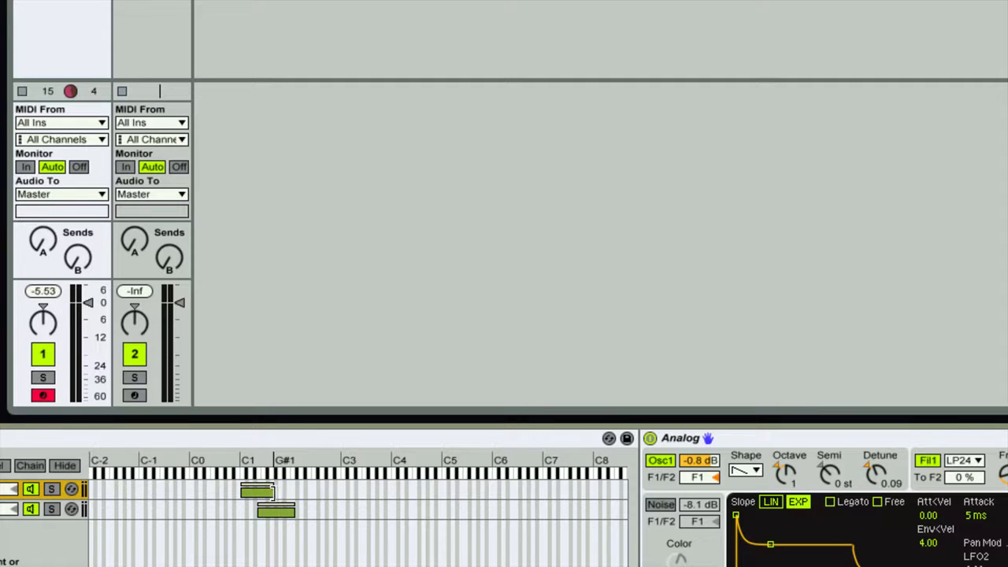
Step: Switch between the Analog 1 and Ensemble Brass chains to compare their devices and try fading their key zones where they overlap
{"action": "left_click", "coordinate": [260, 510]}
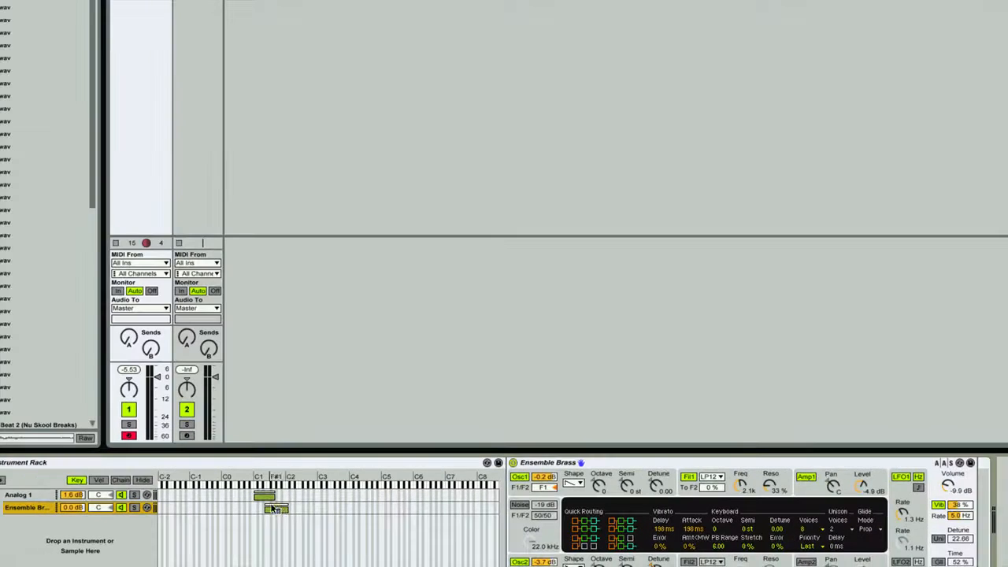
{"action": "left_click", "coordinate": [40, 496]}
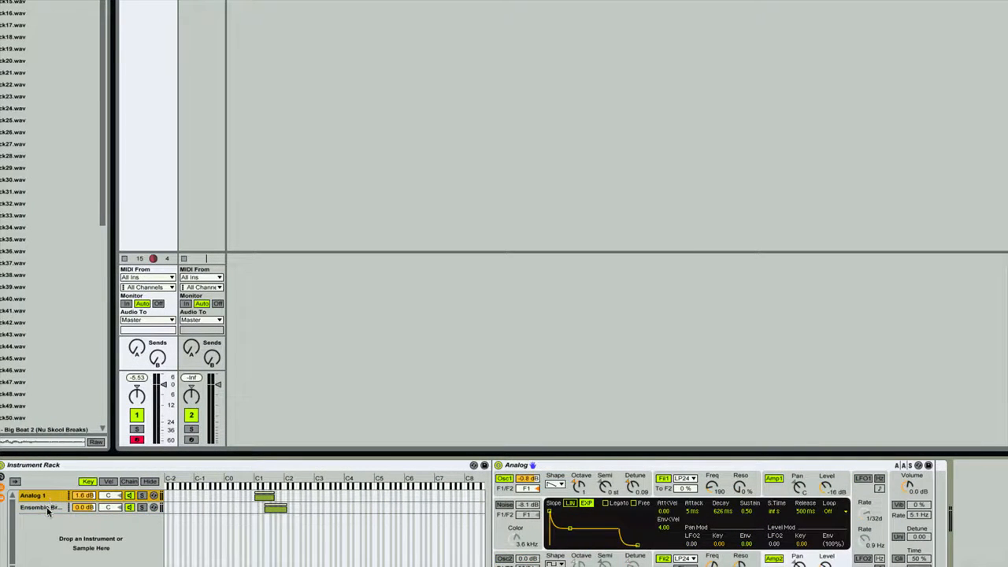
{"action": "left_click", "coordinate": [47, 511]}
{"action": "left_click", "coordinate": [48, 498]}
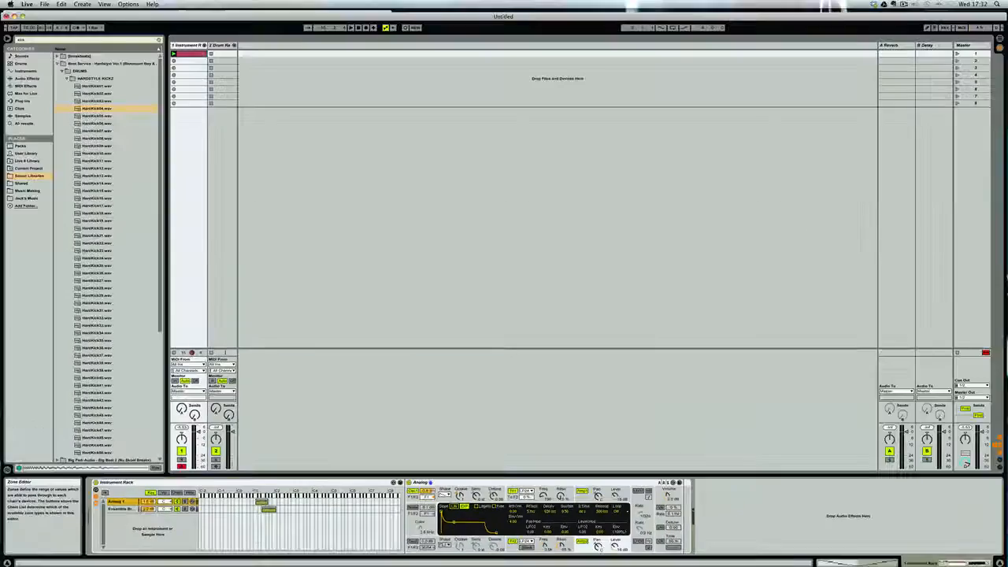
{"action": "left_click", "coordinate": [268, 511]}
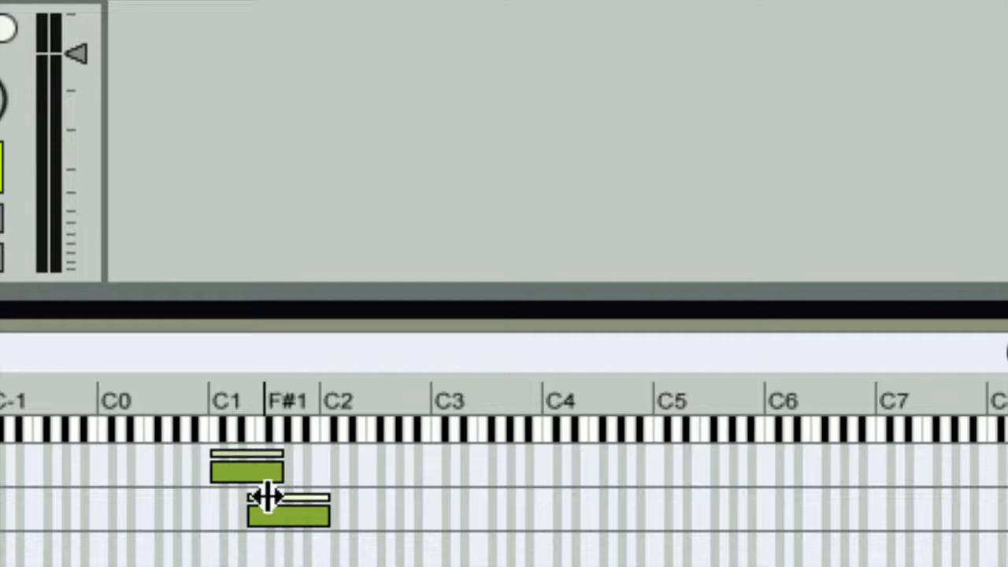
{"action": "left_click_drag", "start_coordinate": [248, 497], "coordinate": [259, 462]}
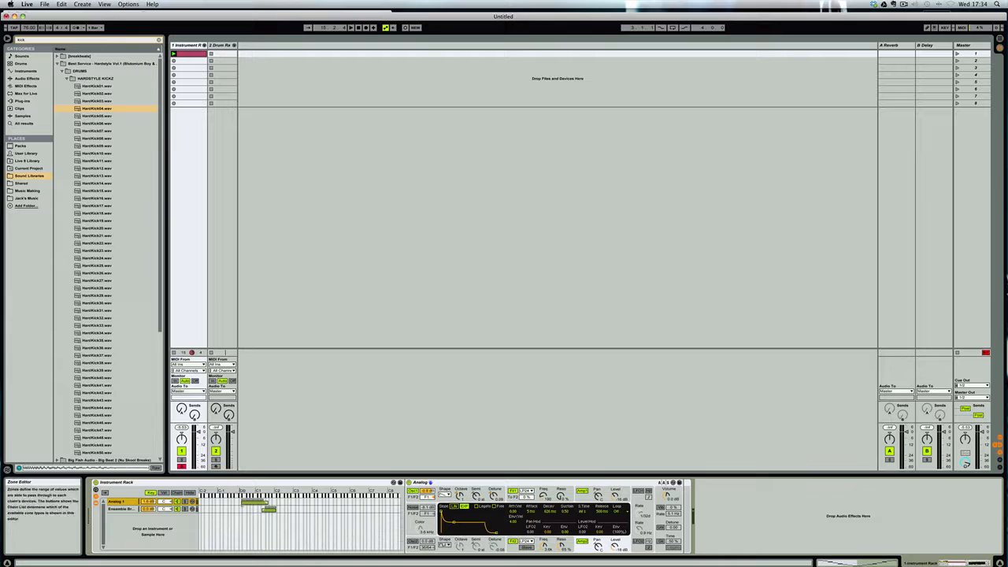
Step: Extend the key zones of Analog 1 and Ensemble Brass across the full keyboard range
{"action": "left_click_drag", "start_coordinate": [243, 502], "coordinate": [200, 502]}
{"action": "left_click_drag", "start_coordinate": [267, 503], "coordinate": [400, 502]}
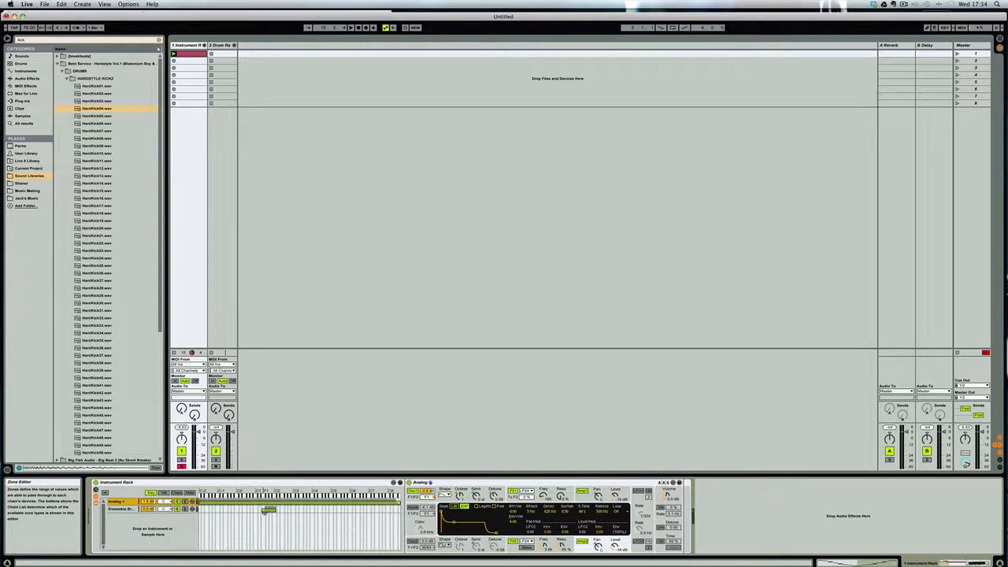
{"action": "left_click_drag", "start_coordinate": [263, 510], "coordinate": [200, 510]}
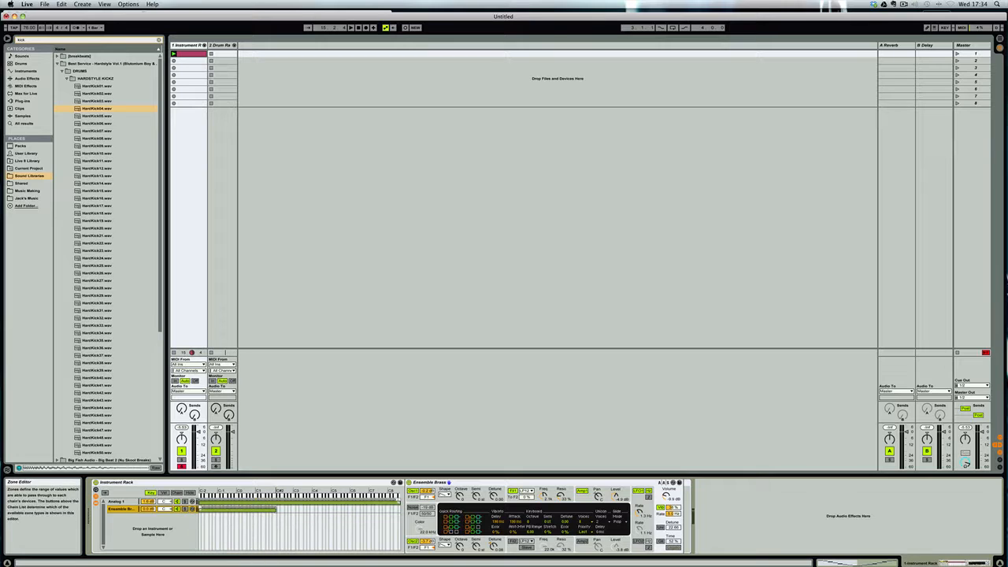
{"action": "left_click_drag", "start_coordinate": [275, 510], "coordinate": [400, 509]}
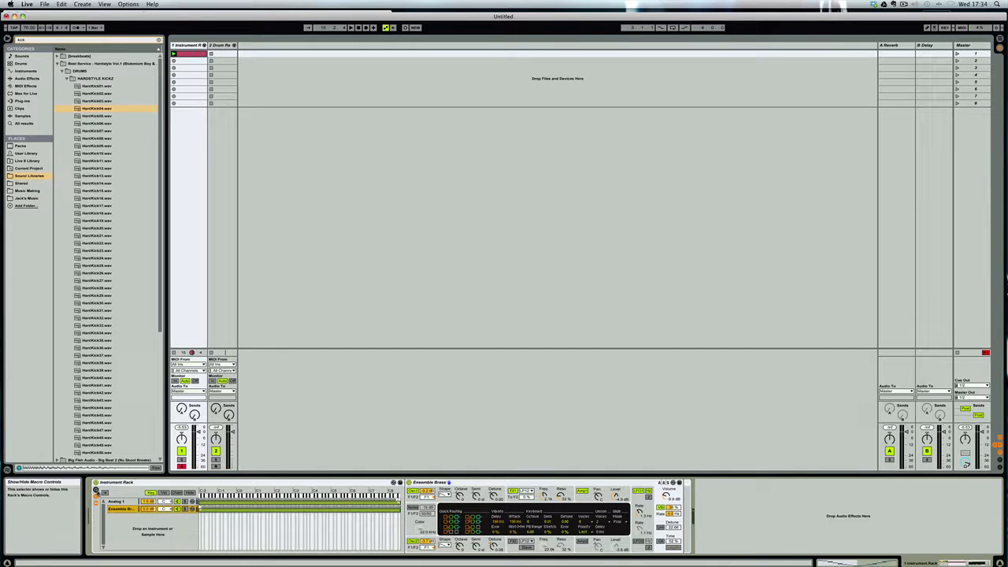
Step: Show the Instrument Rack's macro controls and map the Ensemble Brass Filter 1 frequency to Macro 1
{"action": "left_click", "coordinate": [95, 491]}
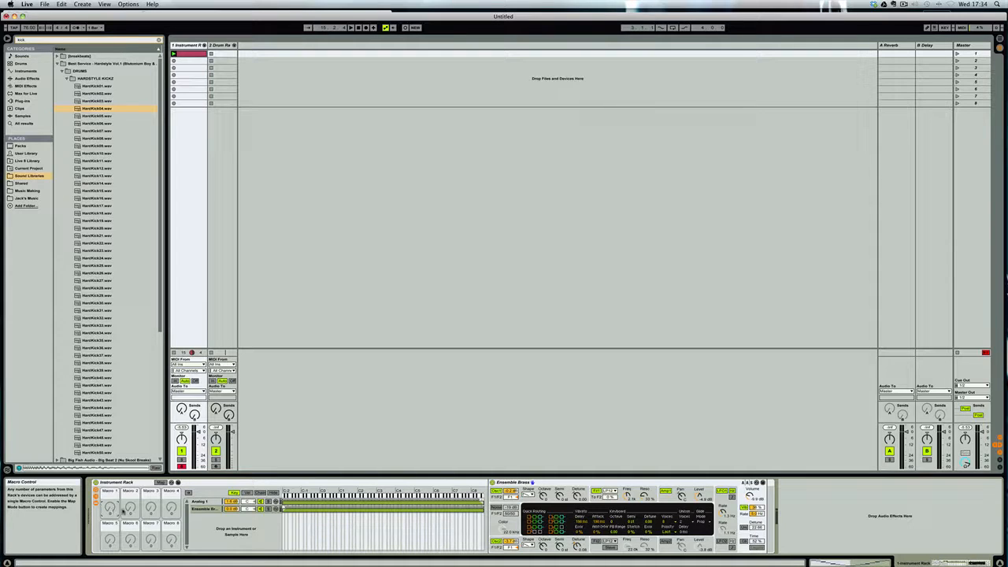
{"action": "left_click", "coordinate": [161, 482]}
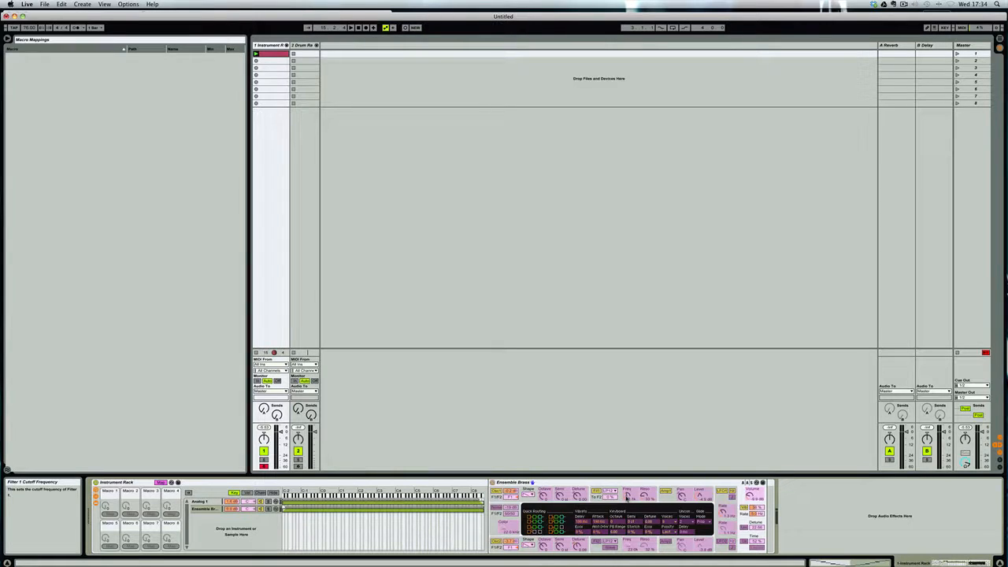
{"action": "left_click", "coordinate": [627, 496]}
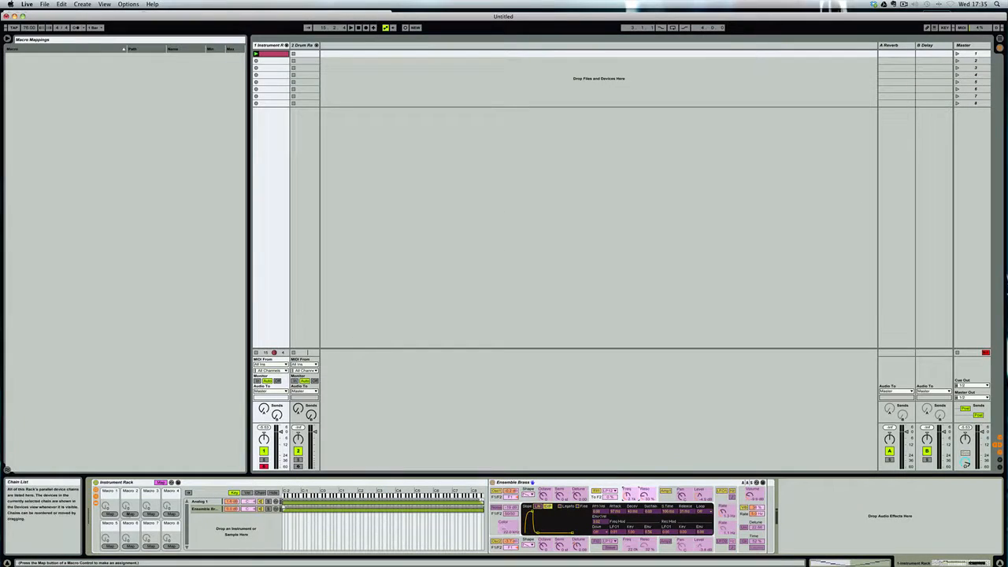
{"action": "left_click", "coordinate": [109, 513]}
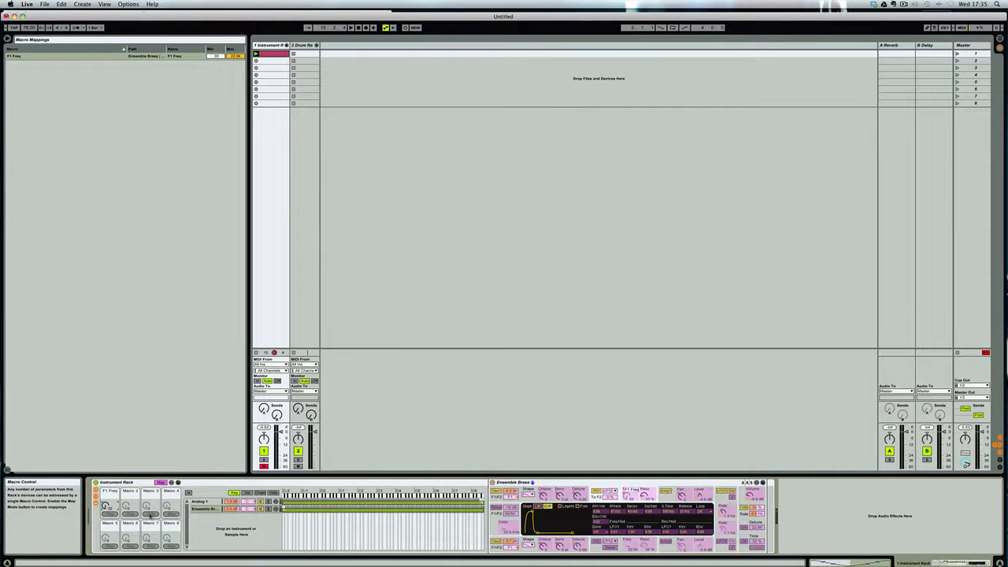
{"action": "left_click", "coordinate": [160, 482]}
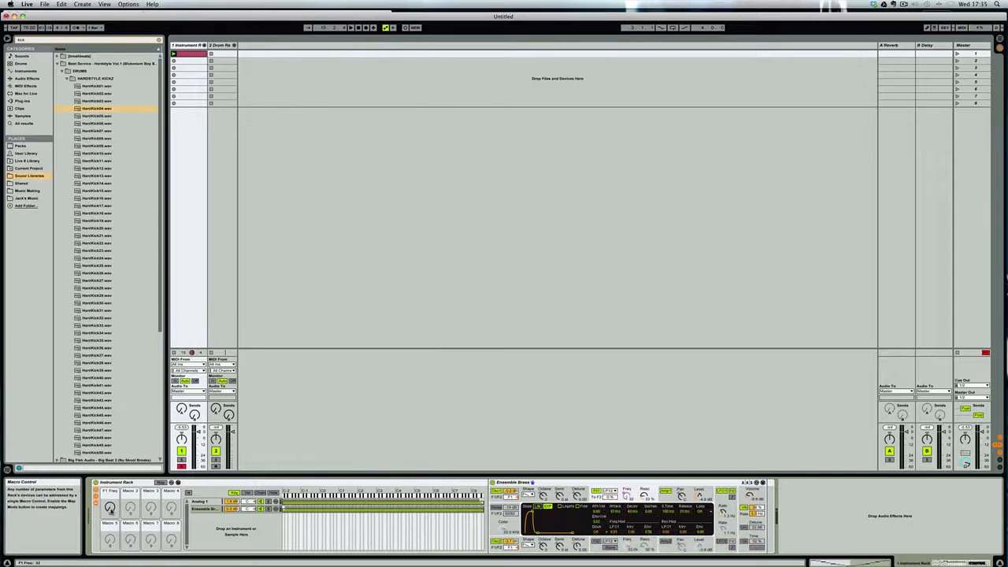
Step: Sweep the F1 Freq macro up and down to its minimum and compare it with the Ensemble Brass Filter 1 frequency
{"action": "mouse_move", "coordinate": [110, 507]}
{"action": "left_mouse_down"}
{"action": "mouse_move", "coordinate": [111, 527]}
{"action": "mouse_move", "coordinate": [109, 492]}
{"action": "mouse_move", "coordinate": [110, 504]}
{"action": "left_mouse_up"}
{"action": "left_click", "coordinate": [625, 497]}
{"action": "left_click_drag", "start_coordinate": [110, 507], "coordinate": [110, 521]}
Step: Rename the F1 Freq macro with a person's first name and raise it while the Instrument Rack clip plays
{"action": "left_click", "coordinate": [111, 491]}
{"action": "type", "text": "cu"}
{"action": "key", "text": "Return"}
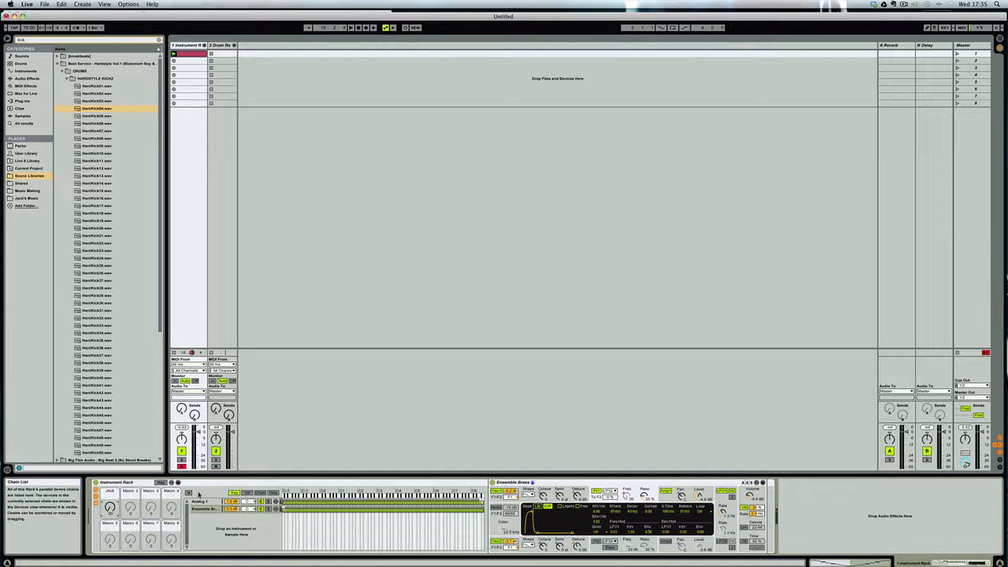
{"action": "left_click", "coordinate": [174, 54]}
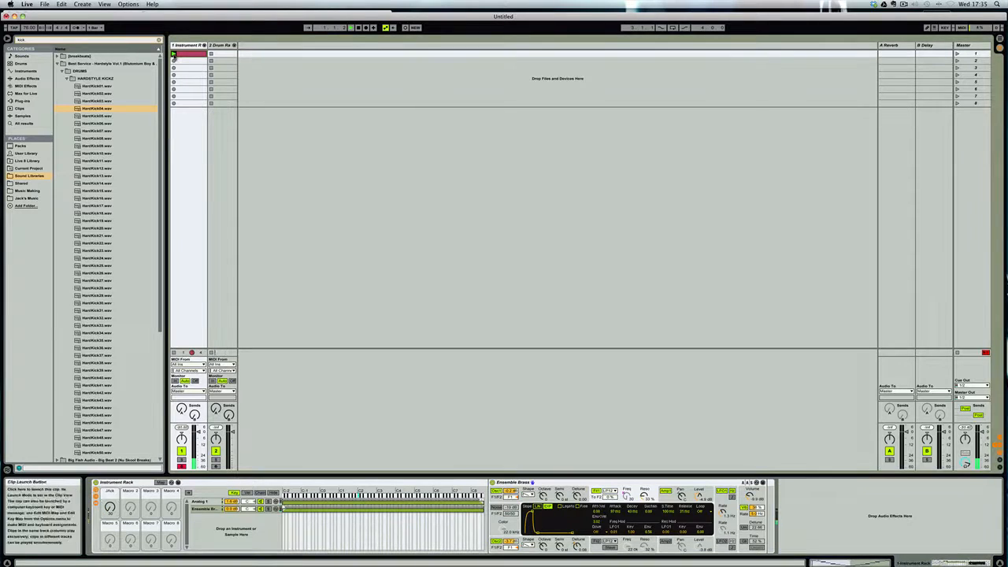
{"action": "mouse_move", "coordinate": [109, 508]}
{"action": "left_mouse_down"}
{"action": "mouse_move", "coordinate": [110, 497]}
{"action": "mouse_move", "coordinate": [109, 506]}
{"action": "left_mouse_up"}
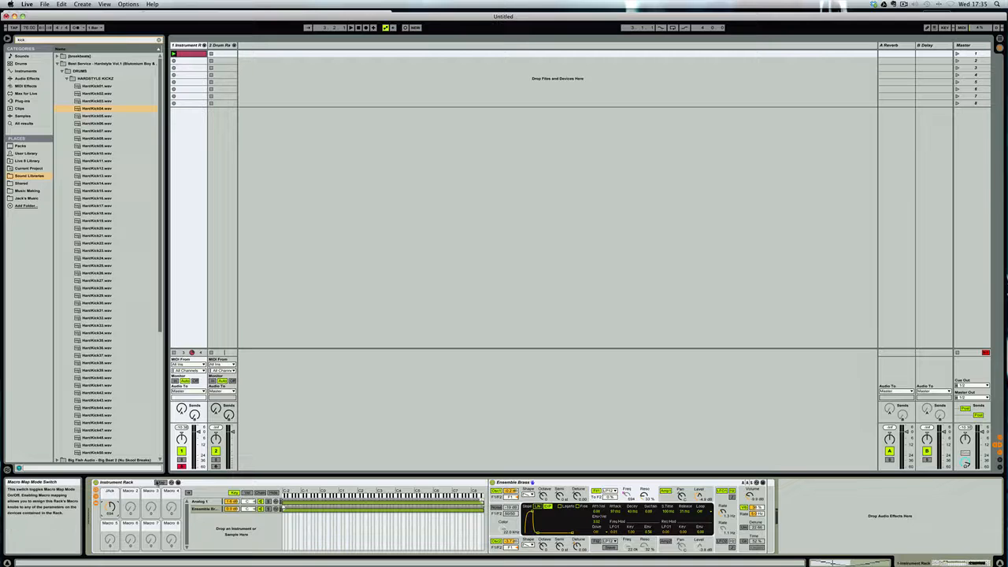
Step: Map the Ensemble Brass Filter 1 resonance to the first macro as well and sweep the macro to test it
{"action": "left_click", "coordinate": [160, 482]}
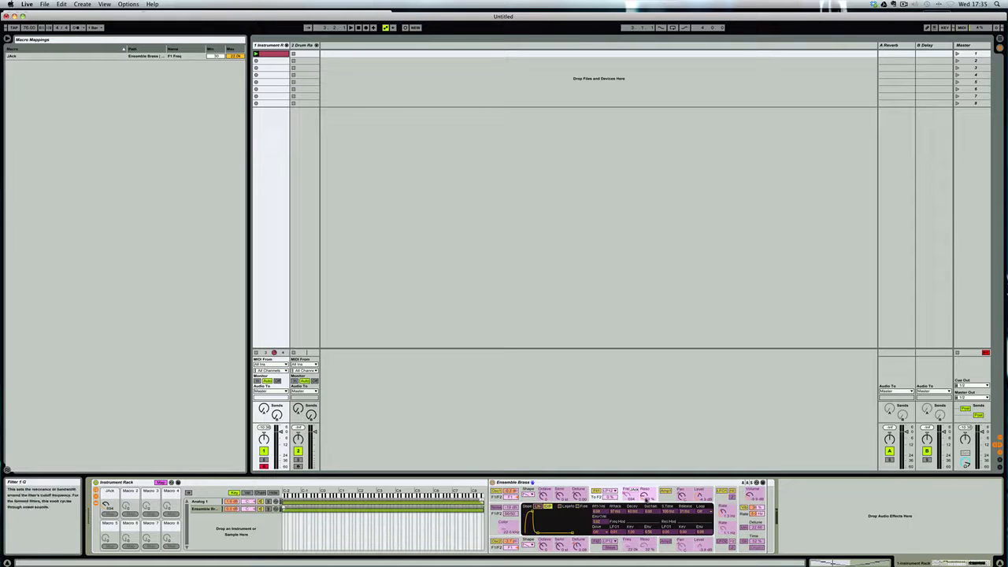
{"action": "left_click", "coordinate": [110, 513]}
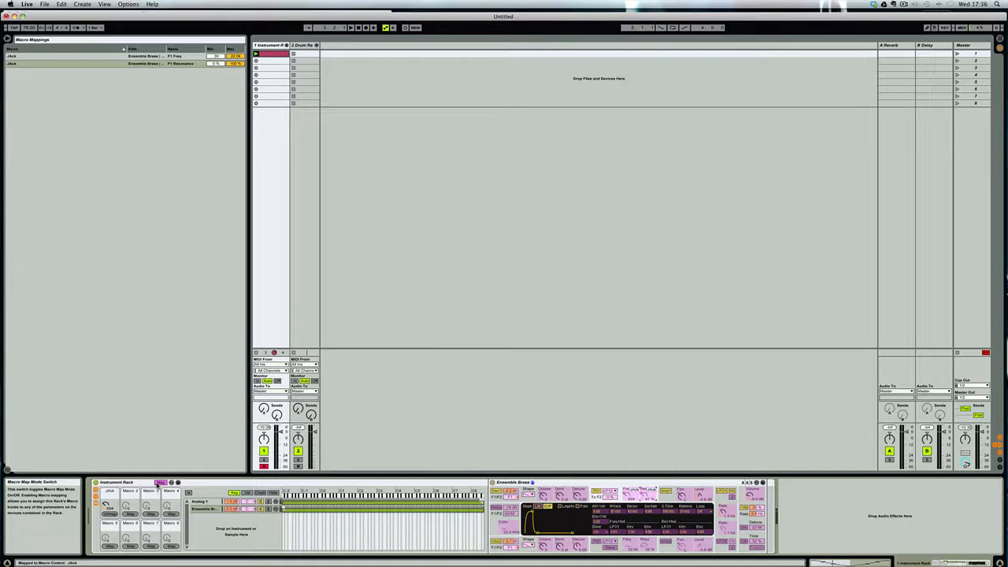
{"action": "key", "text": "super+m"}
{"action": "left_click_drag", "start_coordinate": [109, 508], "coordinate": [109, 482]}
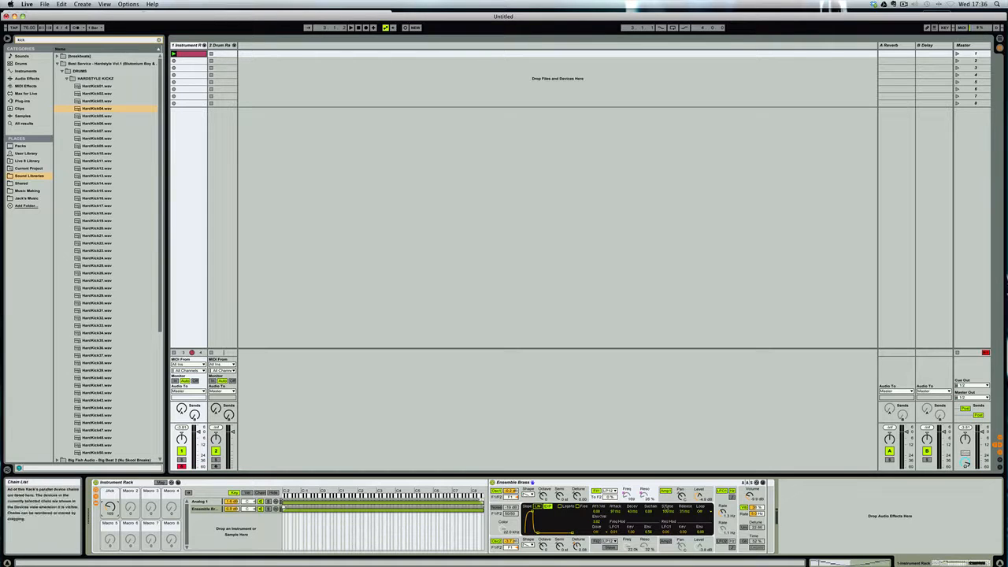
Step: Map Filter 1 frequency and resonance of the Analog 1 chain to the rack's first macro
{"action": "left_click", "coordinate": [218, 512]}
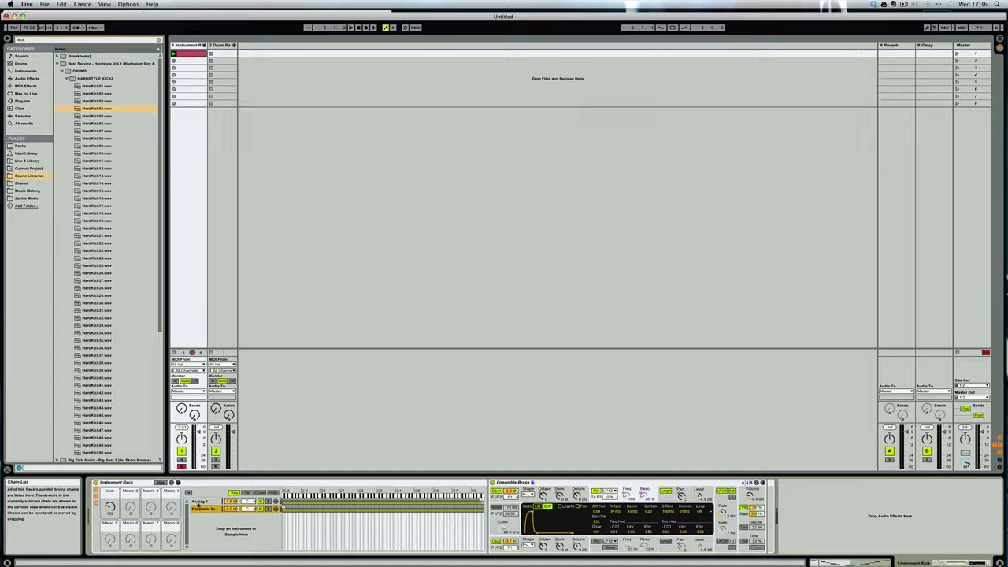
{"action": "left_click", "coordinate": [201, 503]}
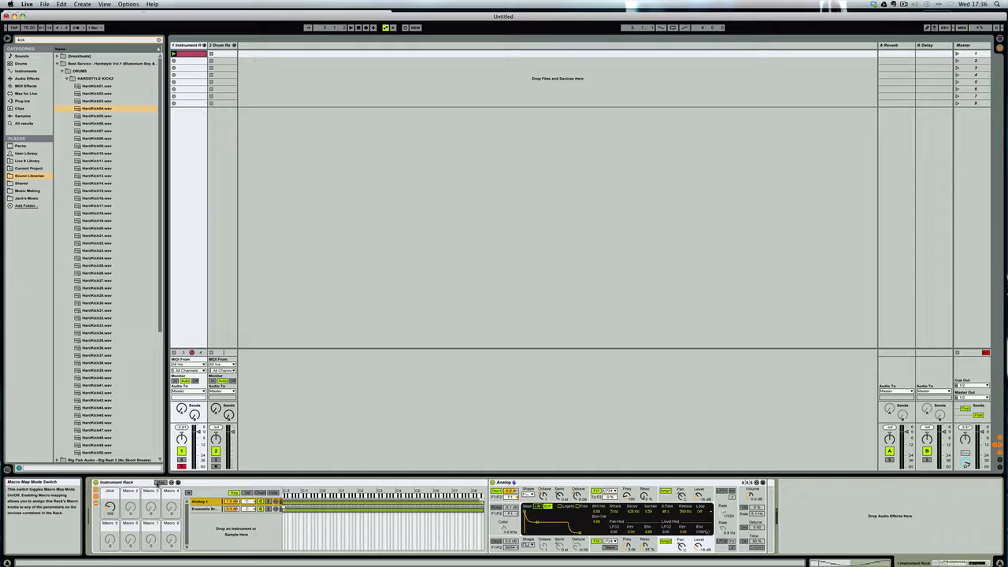
{"action": "right_click", "coordinate": [627, 498]}
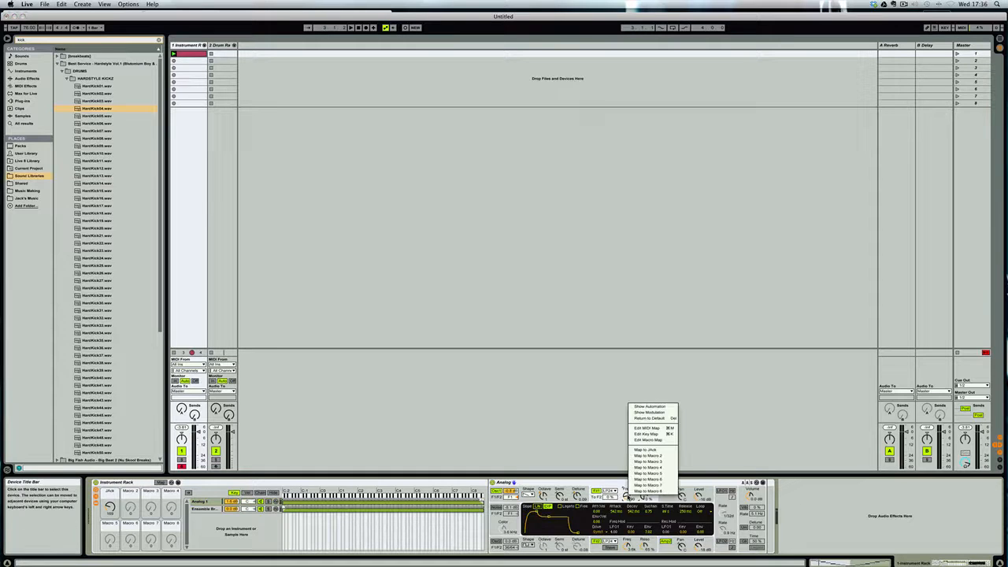
{"action": "left_click", "coordinate": [645, 449]}
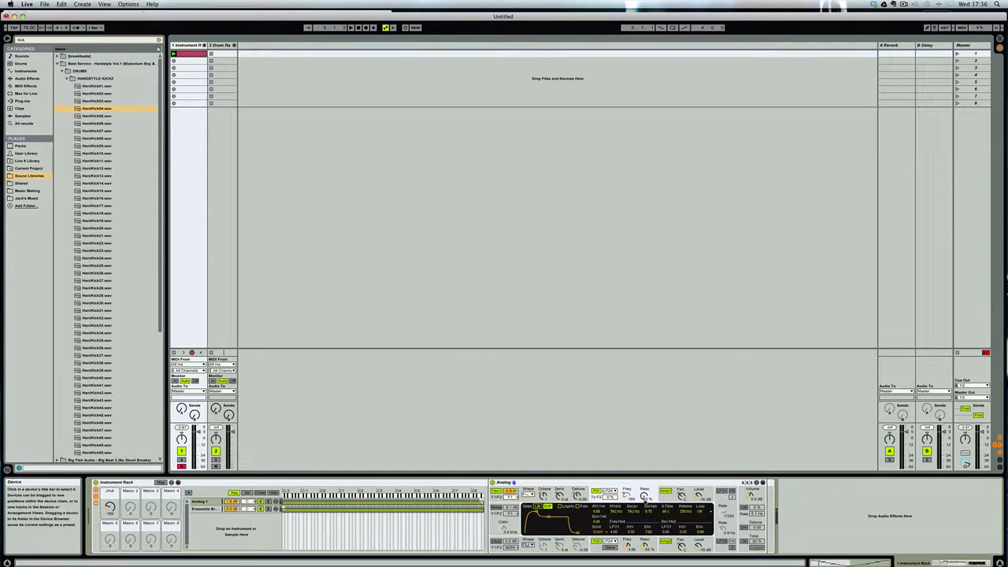
{"action": "right_click", "coordinate": [645, 496]}
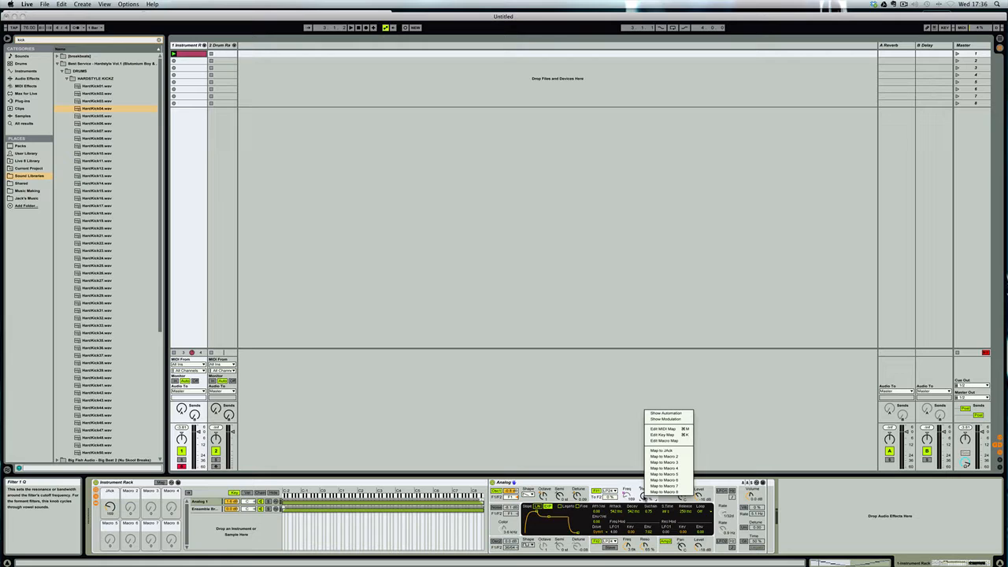
{"action": "left_click", "coordinate": [659, 451]}
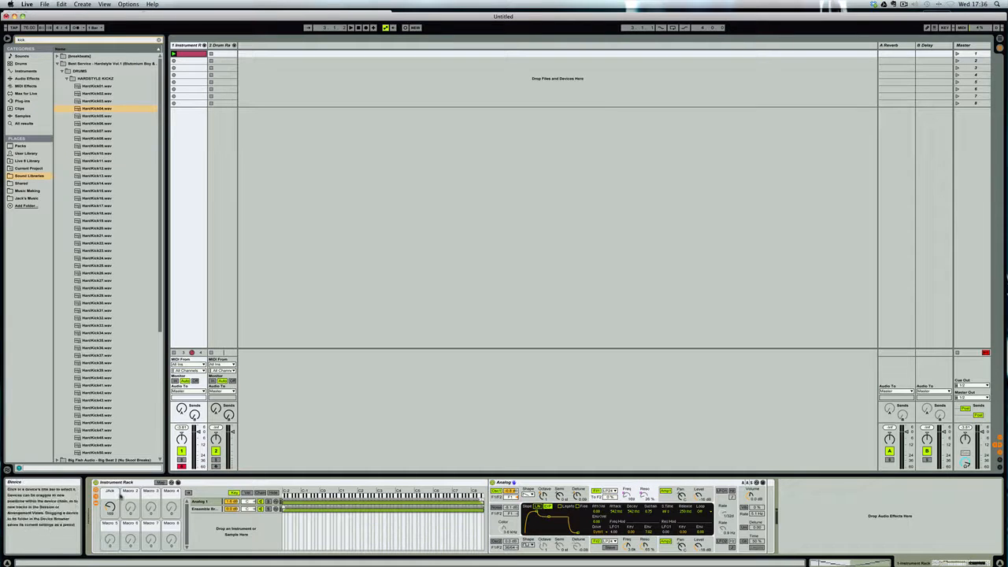
Step: Turn up the first macro and check the mapped filter settings in both the Ensemble Brass and Analog 1 chains
{"action": "left_click_drag", "start_coordinate": [109, 507], "coordinate": [109, 486]}
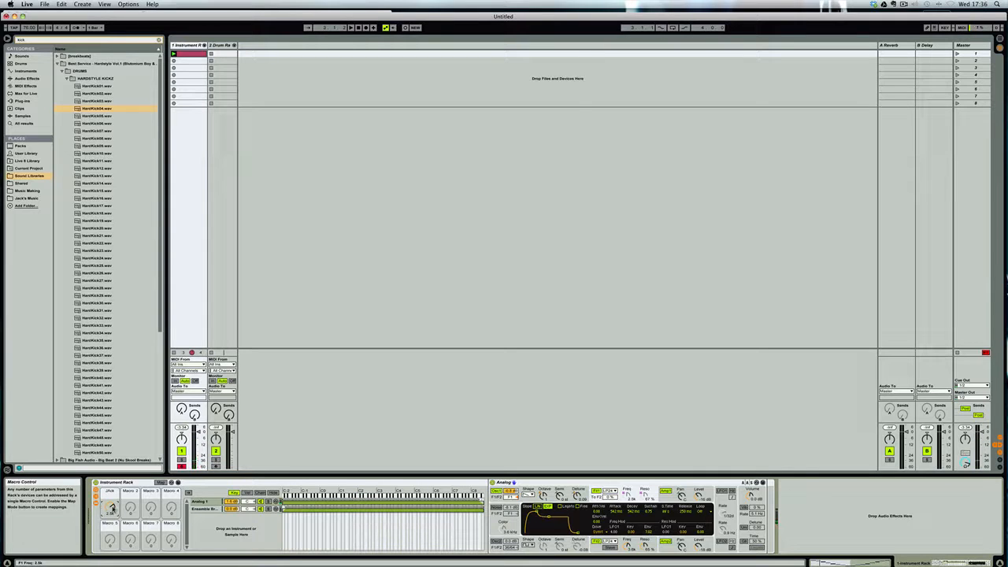
{"action": "left_click", "coordinate": [210, 509]}
{"action": "left_click", "coordinate": [210, 502]}
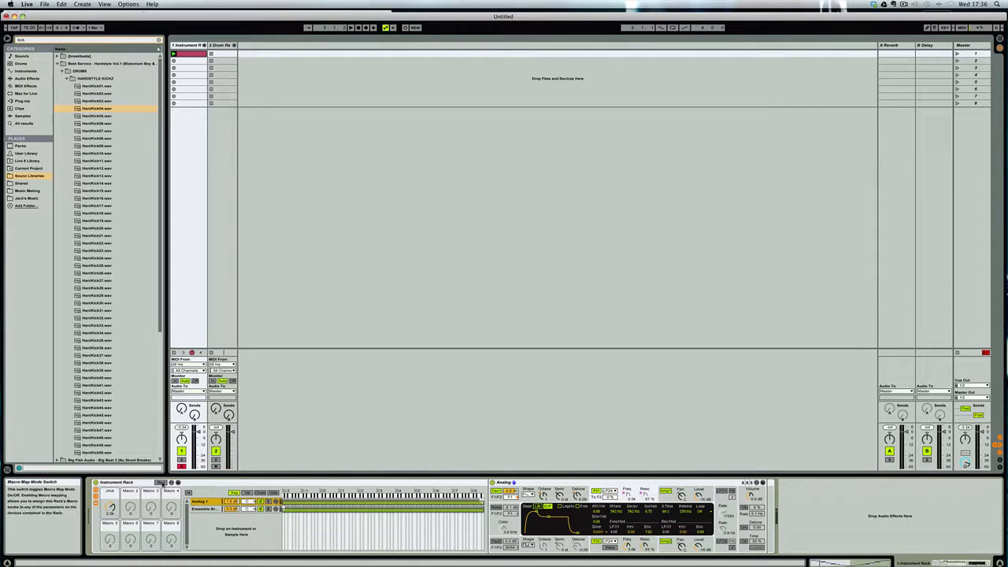
Step: Limit the Analog 1 F1 Freq macro mapping to a minimum of 1.0k and a maximum of 2.1k
{"action": "left_click", "coordinate": [162, 482]}
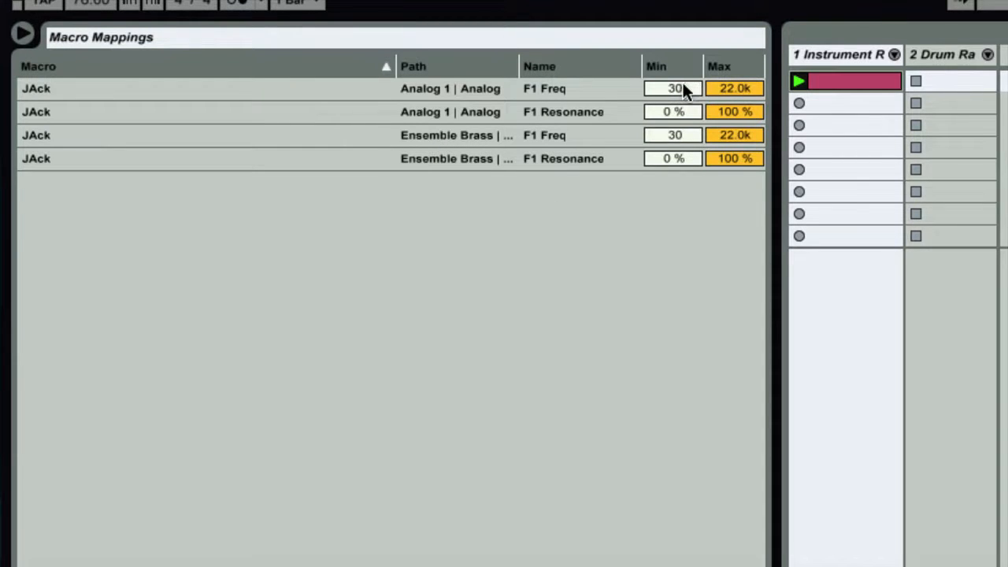
{"action": "mouse_move", "coordinate": [675, 87]}
{"action": "left_mouse_down"}
{"action": "mouse_move", "coordinate": [675, 77]}
{"action": "mouse_move", "coordinate": [675, 87]}
{"action": "left_mouse_up"}
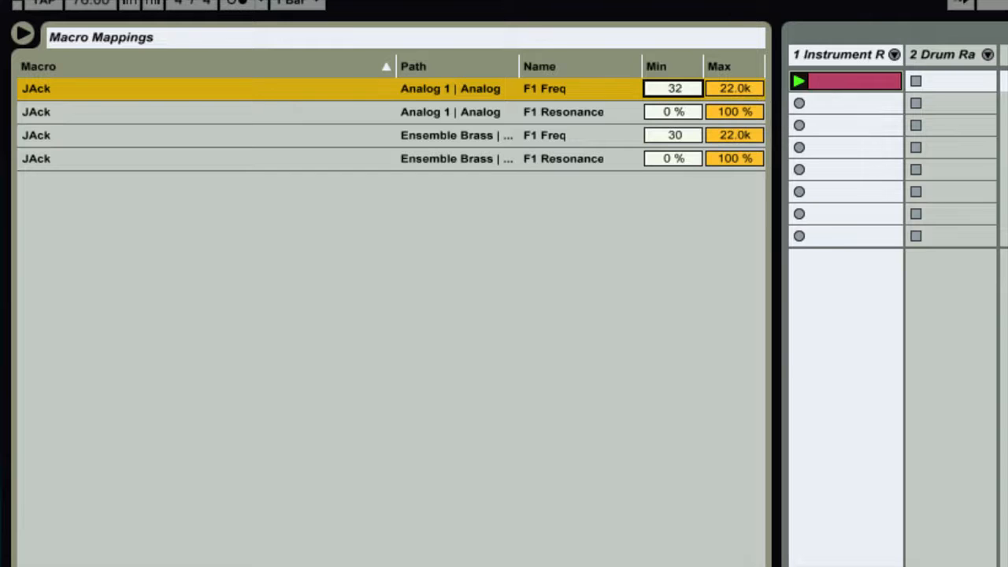
{"action": "left_click_drag", "start_coordinate": [661, 86], "coordinate": [662, 63]}
{"action": "mouse_move", "coordinate": [737, 86]}
{"action": "left_mouse_down"}
{"action": "mouse_move", "coordinate": [736, 107]}
{"action": "mouse_move", "coordinate": [738, 95]}
{"action": "left_mouse_up"}
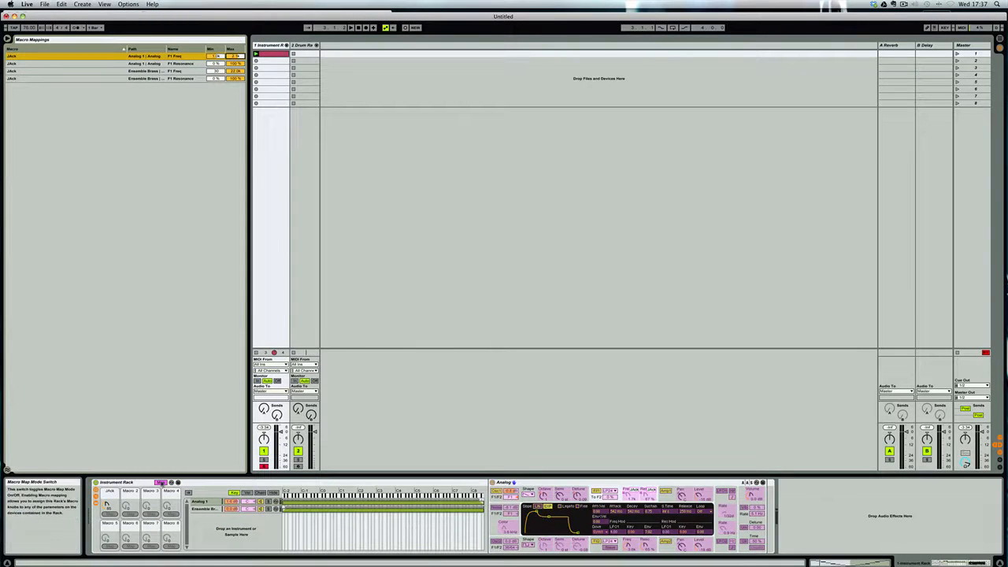
{"action": "left_click", "coordinate": [162, 482]}
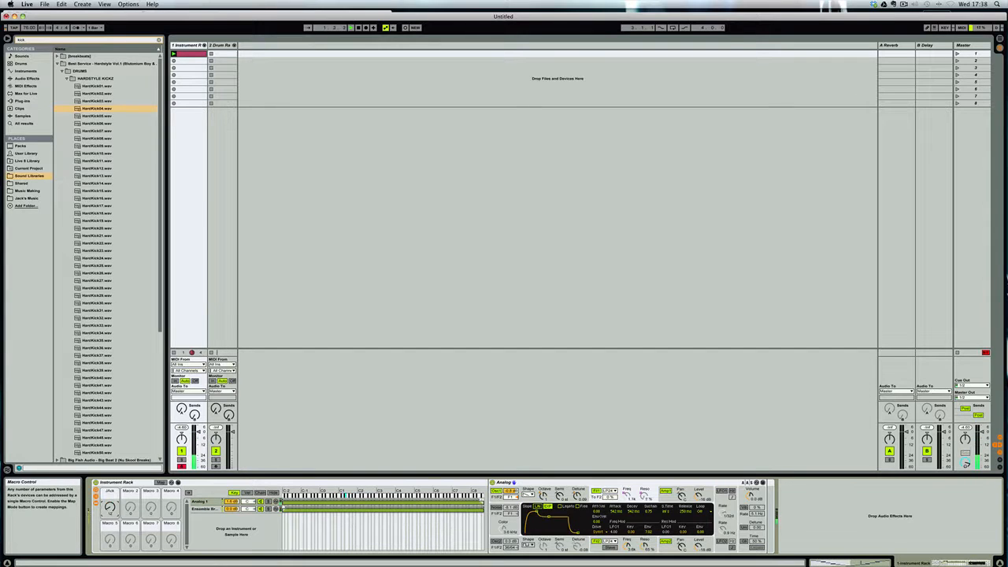
Step: Sweep the first macro between its extremes during playback to check the Analog 1 filter frequency range
{"action": "left_click_drag", "start_coordinate": [110, 508], "coordinate": [110, 472]}
{"action": "left_click_drag", "start_coordinate": [111, 509], "coordinate": [111, 548]}
{"action": "left_click", "coordinate": [626, 496]}
{"action": "key", "text": "space"}
{"action": "left_click_drag", "start_coordinate": [111, 510], "coordinate": [111, 471]}
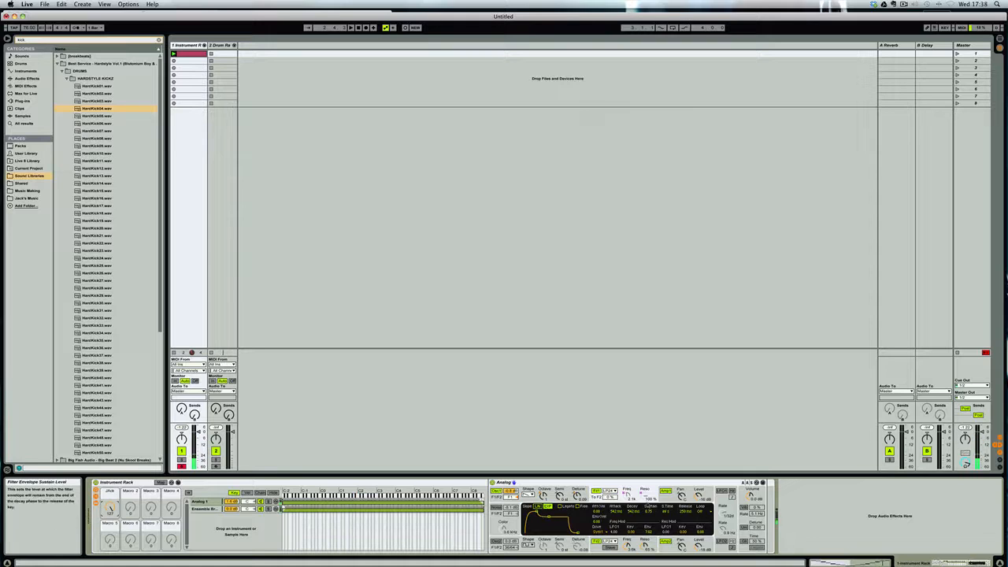
Step: Reset the Analog 1 F1 Freq macro mapping to a minimum of 30 and a maximum of 22.0k
{"action": "left_click", "coordinate": [161, 482]}
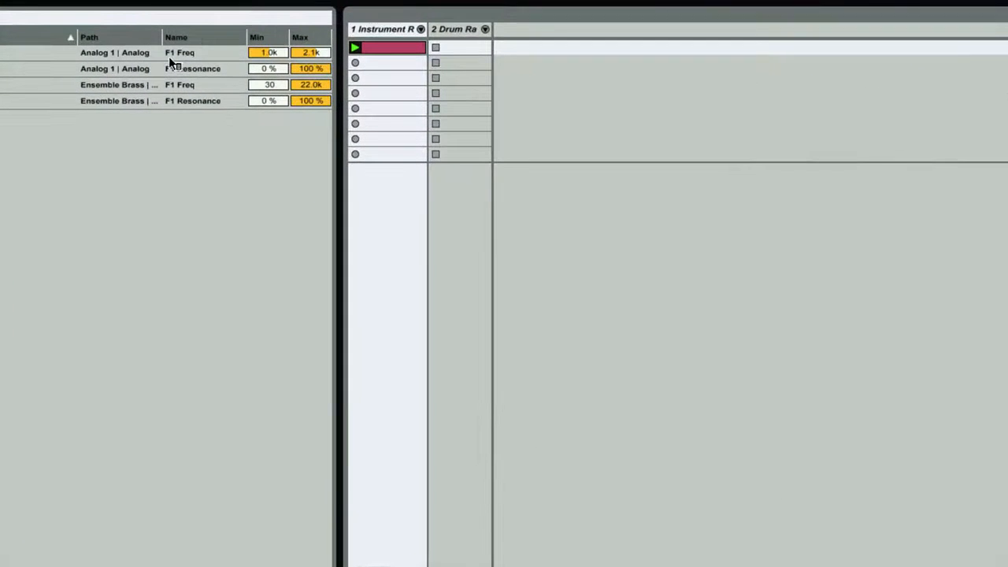
{"action": "left_click_drag", "start_coordinate": [258, 53], "coordinate": [258, 118]}
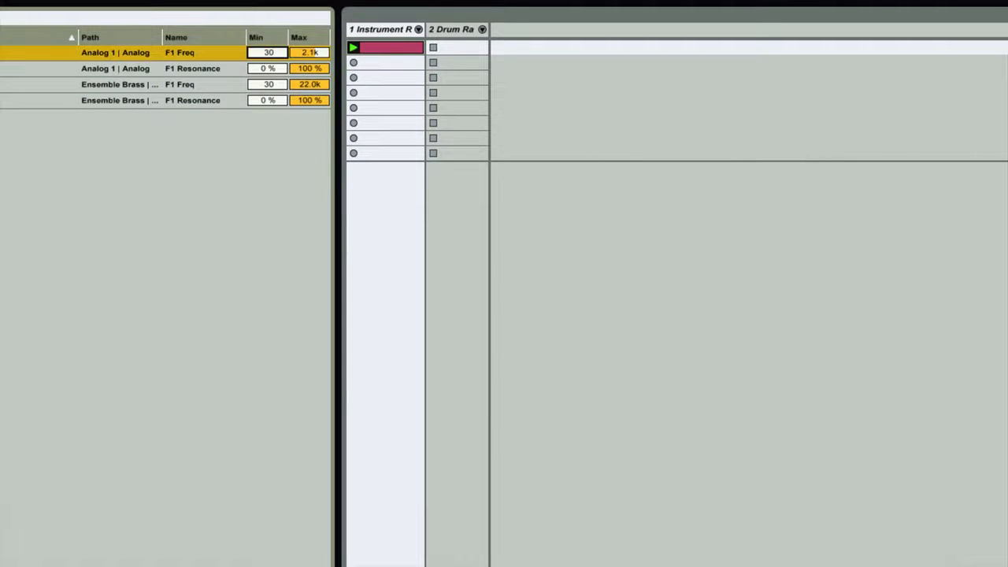
{"action": "left_click_drag", "start_coordinate": [310, 54], "coordinate": [309, 10]}
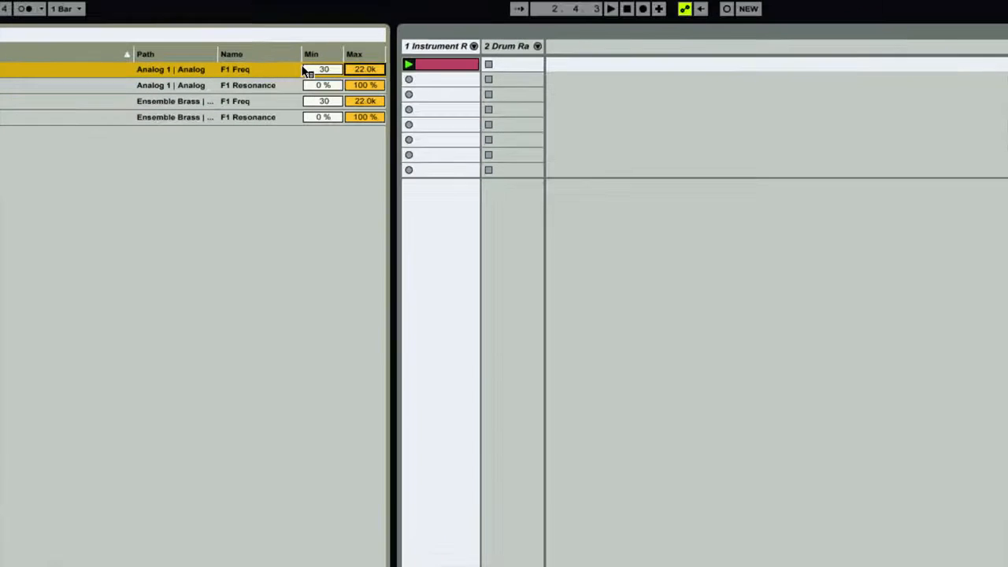
Step: Limit the Analog 1 F1 Resonance macro mapping to 12 % and 84 %, and invert its range
{"action": "left_click_drag", "start_coordinate": [323, 86], "coordinate": [364, 96]}
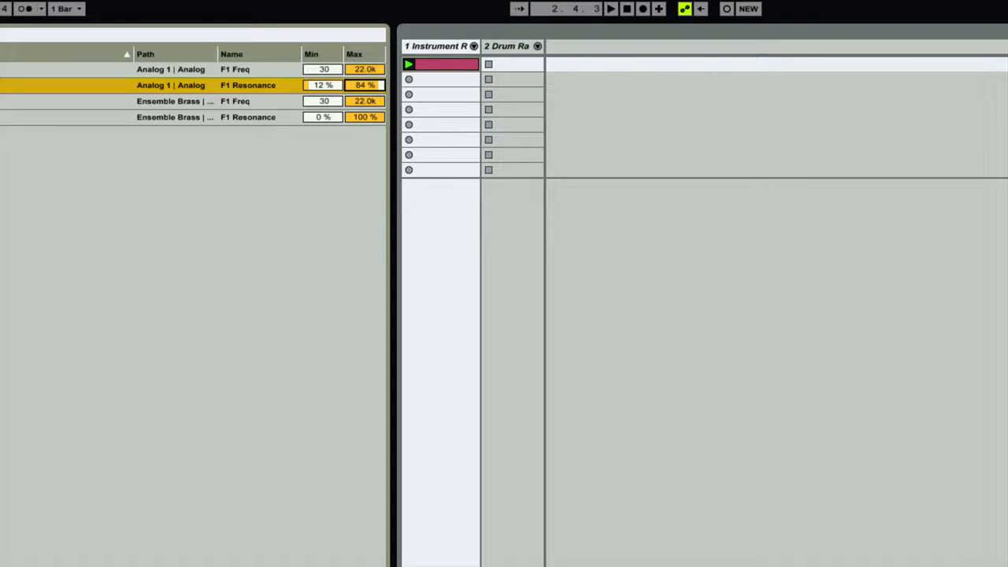
{"action": "right_click", "coordinate": [240, 91]}
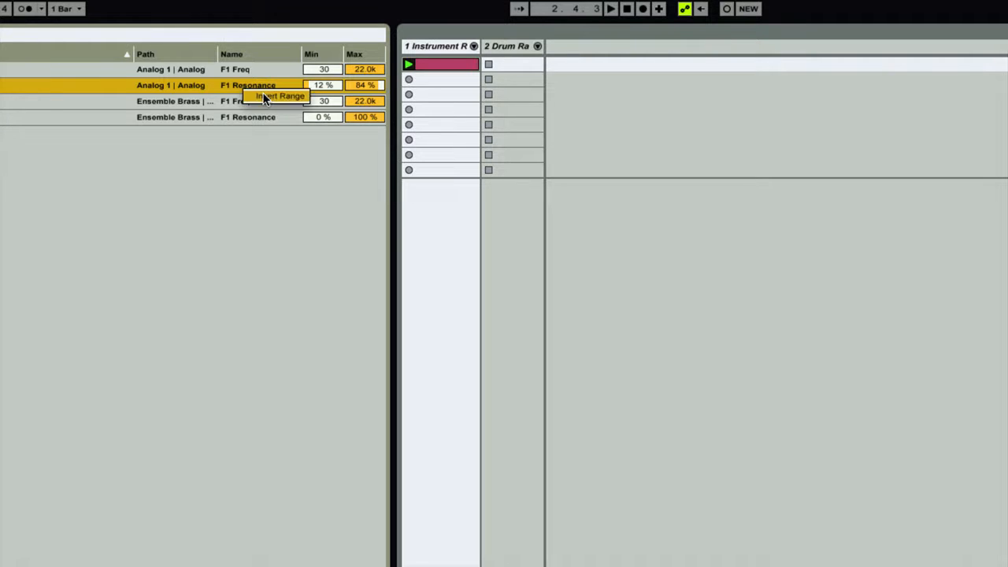
{"action": "left_click", "coordinate": [264, 97]}
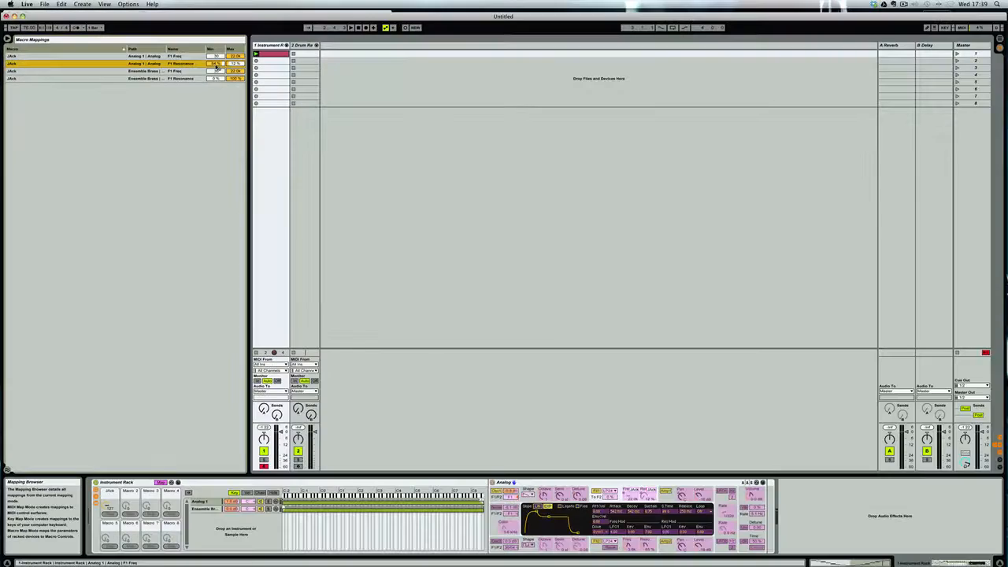
{"action": "left_click", "coordinate": [160, 482]}
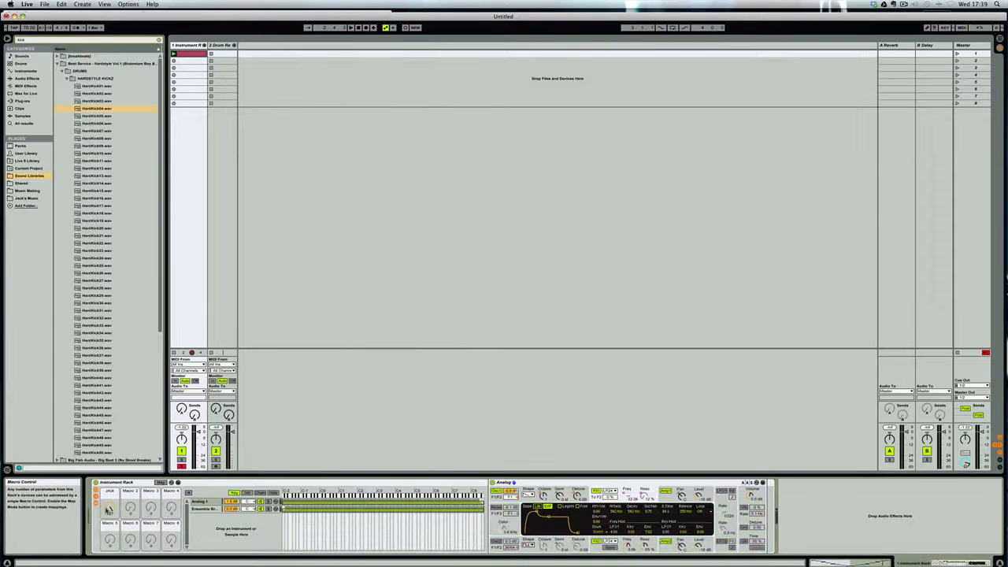
Step: Sweep the first macro during playback to compare the filter frequency and resonance response in the Analog 1 and Ensemble Brass chains
{"action": "mouse_move", "coordinate": [110, 507]}
{"action": "left_mouse_down"}
{"action": "mouse_move", "coordinate": [111, 496]}
{"action": "mouse_move", "coordinate": [110, 521]}
{"action": "mouse_move", "coordinate": [110, 499]}
{"action": "left_mouse_up"}
{"action": "left_click", "coordinate": [629, 496]}
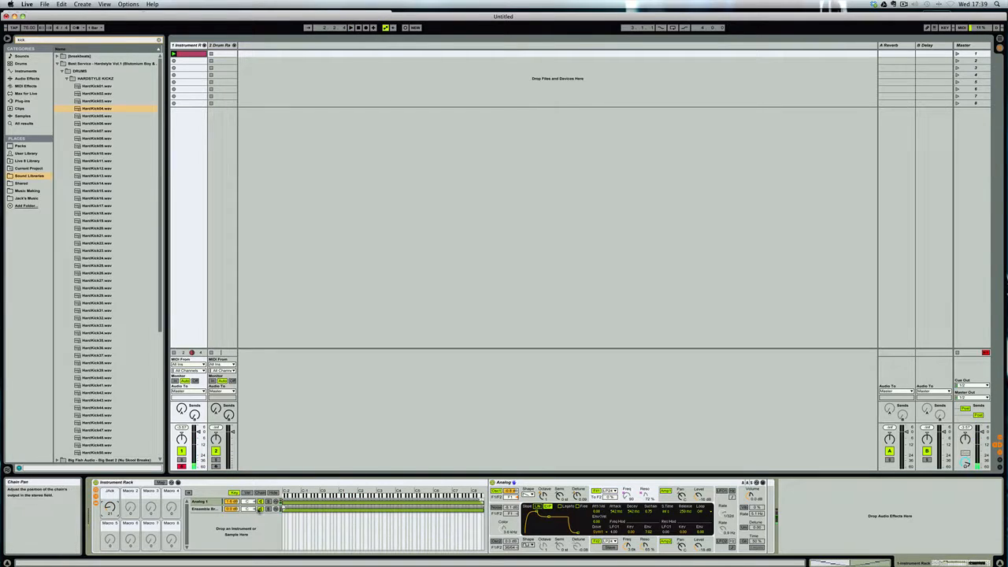
{"action": "left_click", "coordinate": [261, 509]}
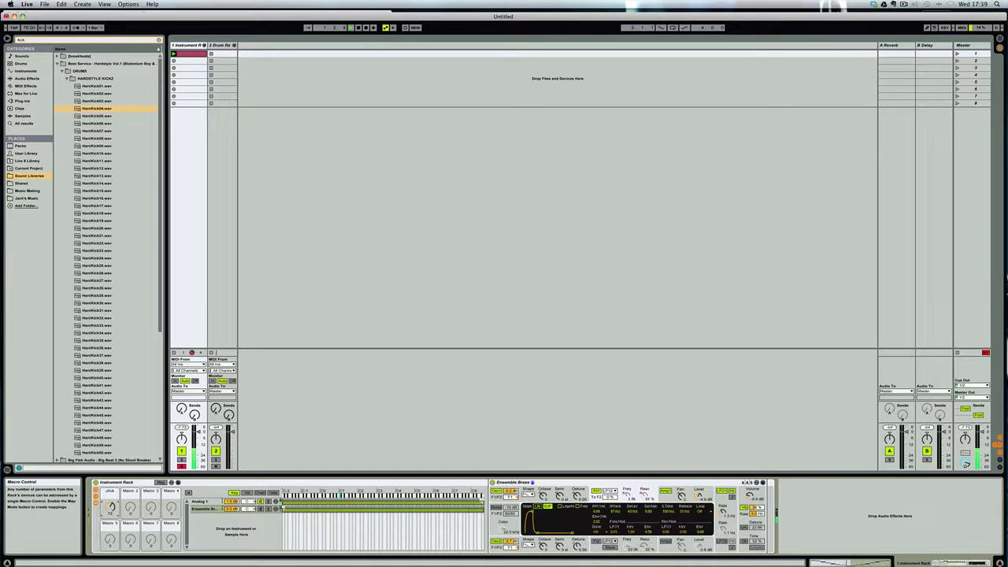
{"action": "left_click_drag", "start_coordinate": [110, 508], "coordinate": [110, 488]}
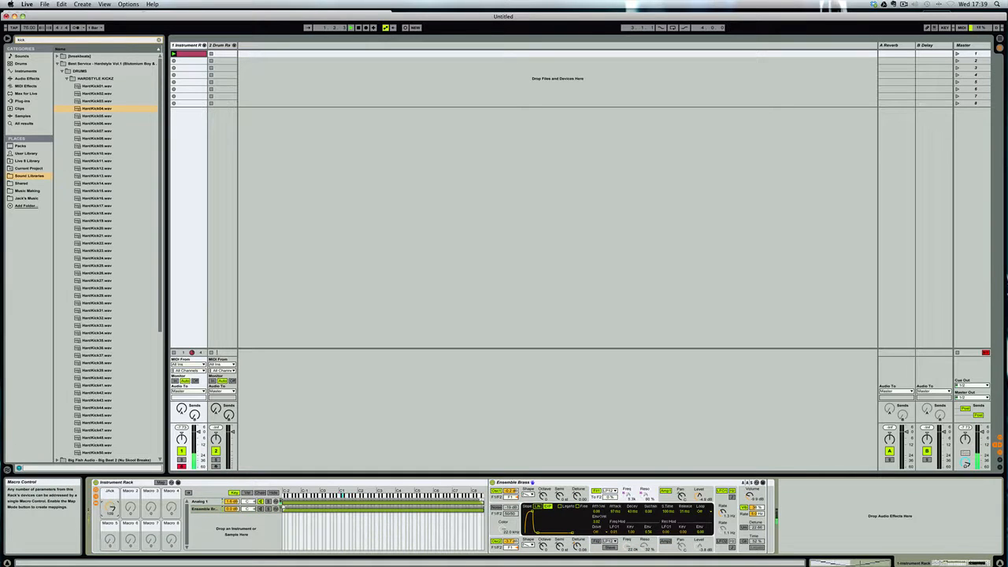
{"action": "left_click", "coordinate": [204, 502]}
{"action": "left_click_drag", "start_coordinate": [110, 508], "coordinate": [110, 537]}
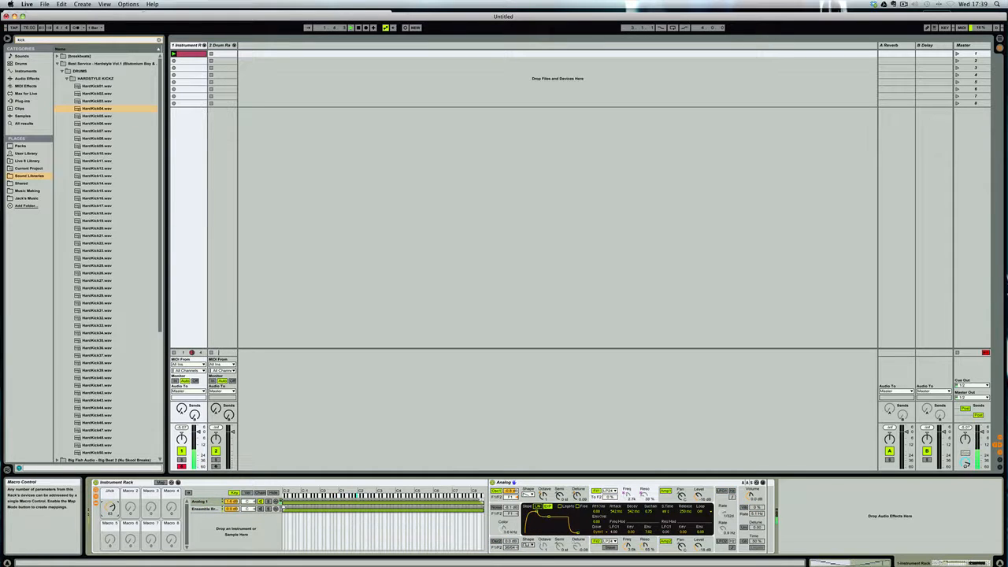
{"action": "left_click_drag", "start_coordinate": [110, 508], "coordinate": [110, 528]}
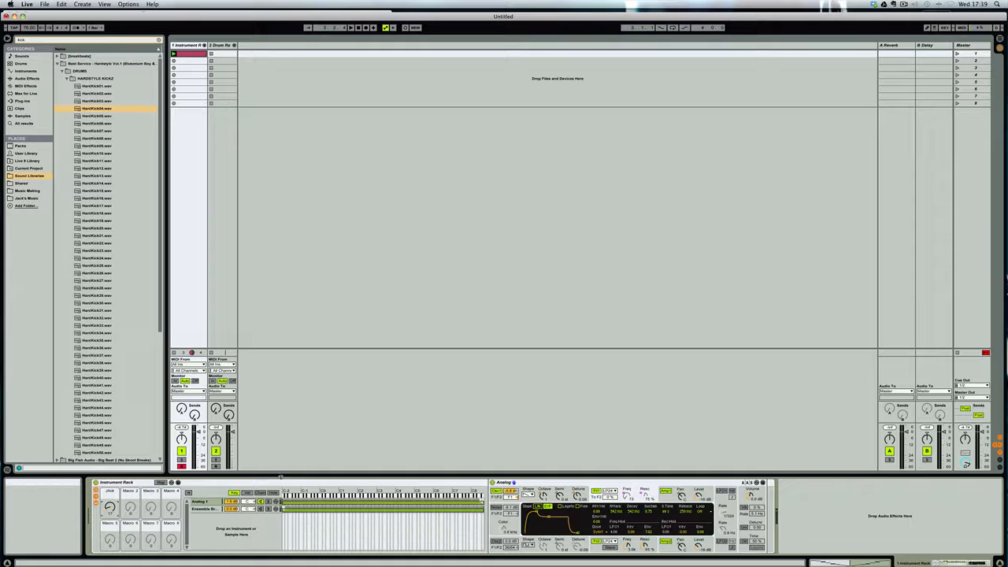
Step: Narrow the Analog 1 F1 Freq macro range and restore F1 Resonance to a minimum of 12 % and a maximum of 84 %
{"action": "left_click", "coordinate": [160, 482]}
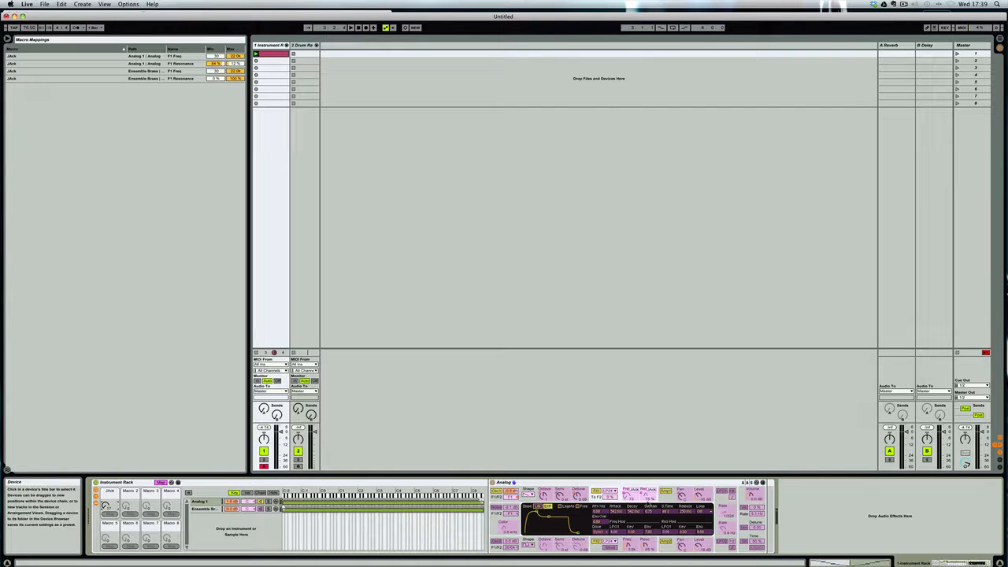
{"action": "left_click", "coordinate": [629, 545]}
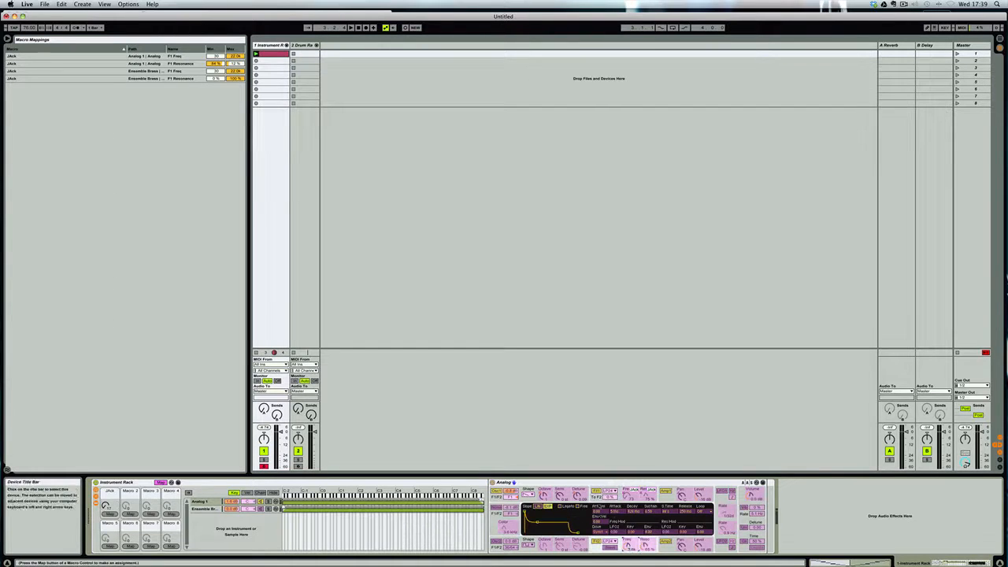
{"action": "left_click", "coordinate": [582, 496]}
{"action": "left_click", "coordinate": [649, 495]}
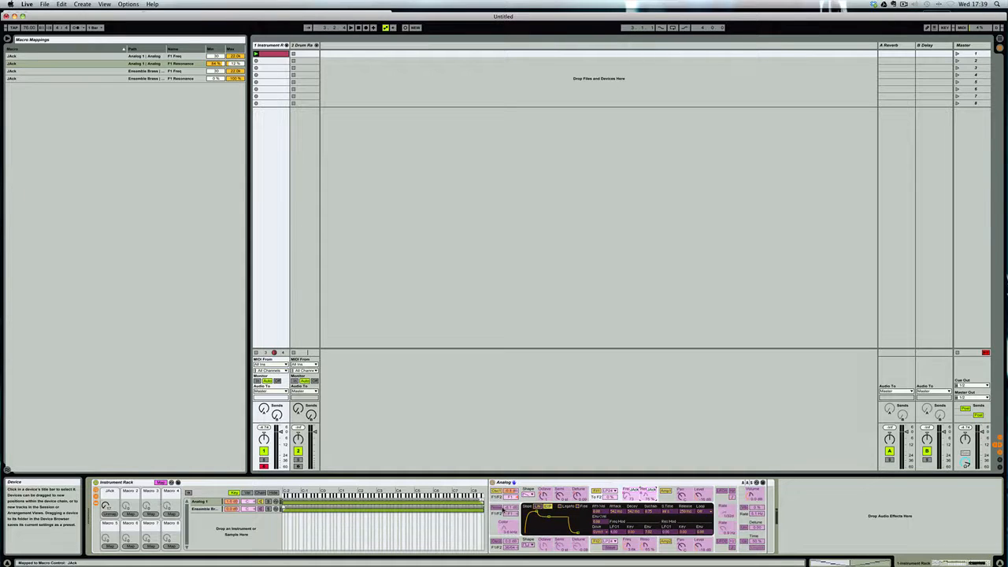
{"action": "left_click_drag", "start_coordinate": [216, 56], "coordinate": [236, 73]}
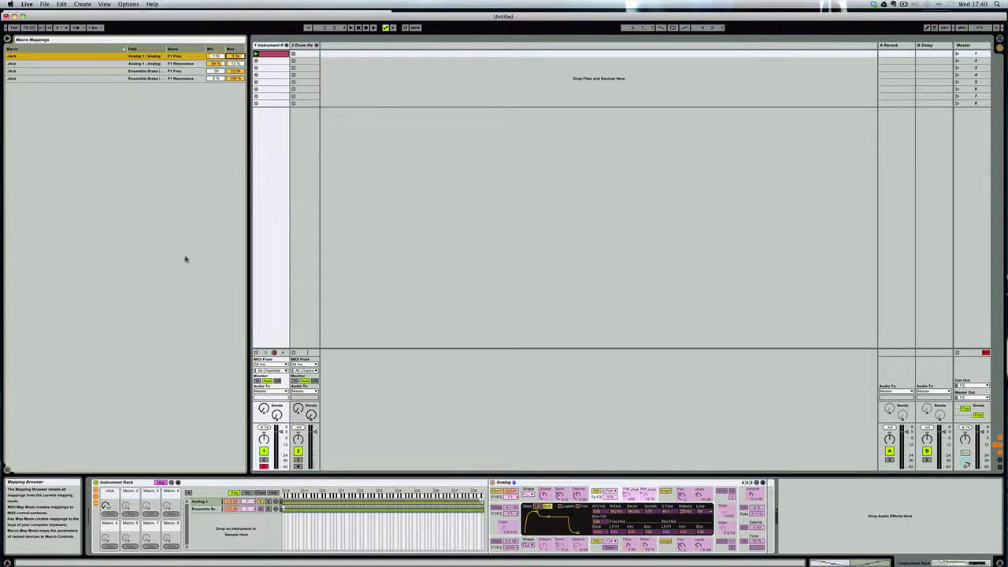
{"action": "left_click", "coordinate": [186, 64]}
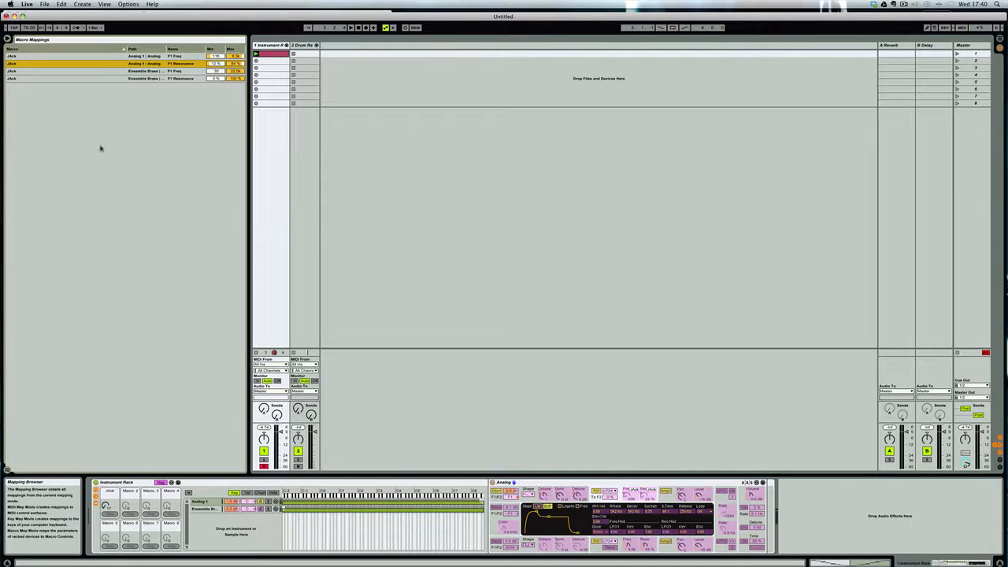
{"action": "left_click", "coordinate": [162, 483]}
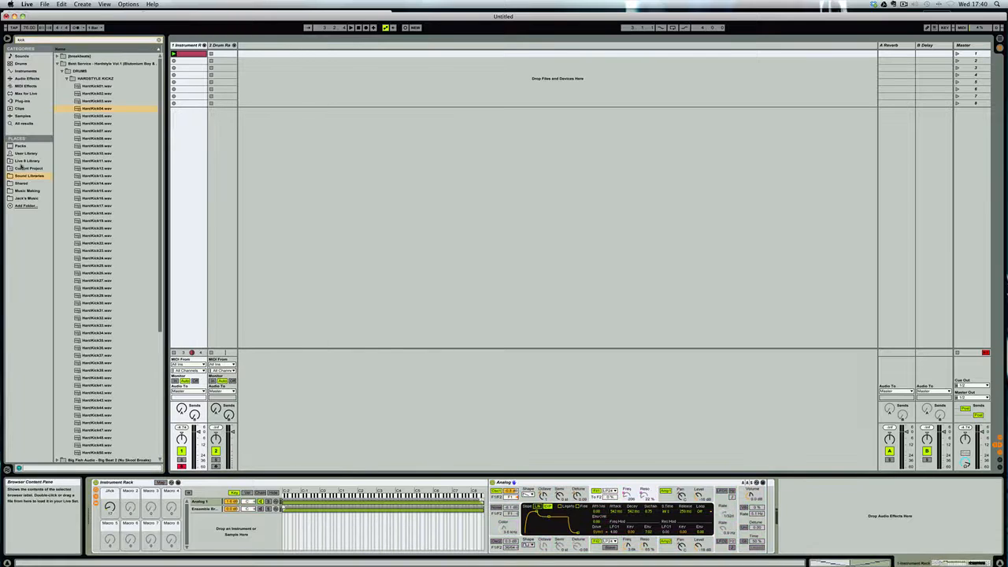
Step: Add the Reverb audio effect to the Analog 1 chain and compare its devices with those of the Ensemble Brass chain
{"action": "left_click", "coordinate": [26, 78]}
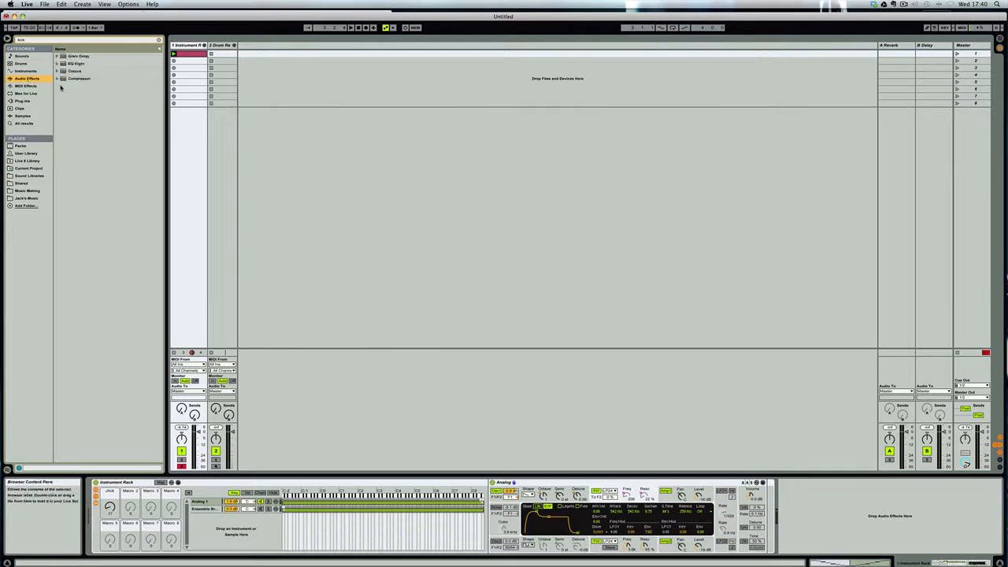
{"action": "left_click", "coordinate": [39, 41]}
{"action": "key", "text": "BackSpace"}
{"action": "key", "text": "BackSpace"}
{"action": "key", "text": "BackSpace"}
{"action": "key", "text": "BackSpace"}
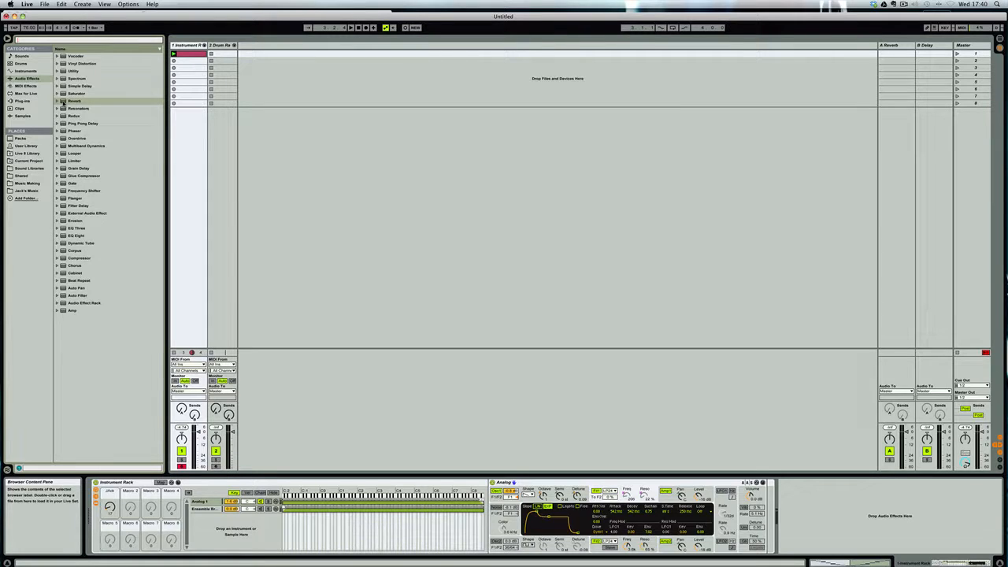
{"action": "left_click_drag", "start_coordinate": [63, 103], "coordinate": [203, 502]}
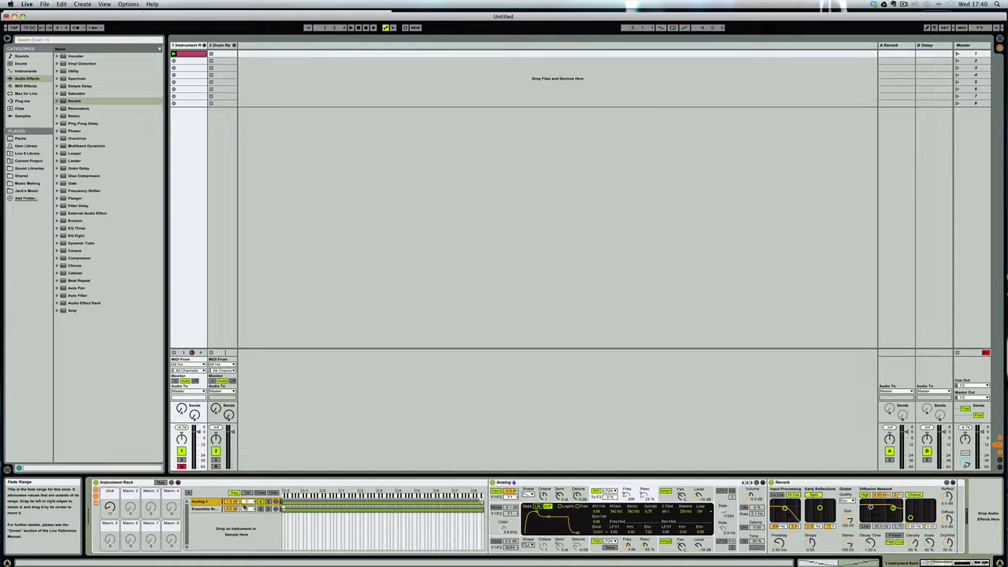
{"action": "left_click", "coordinate": [207, 510]}
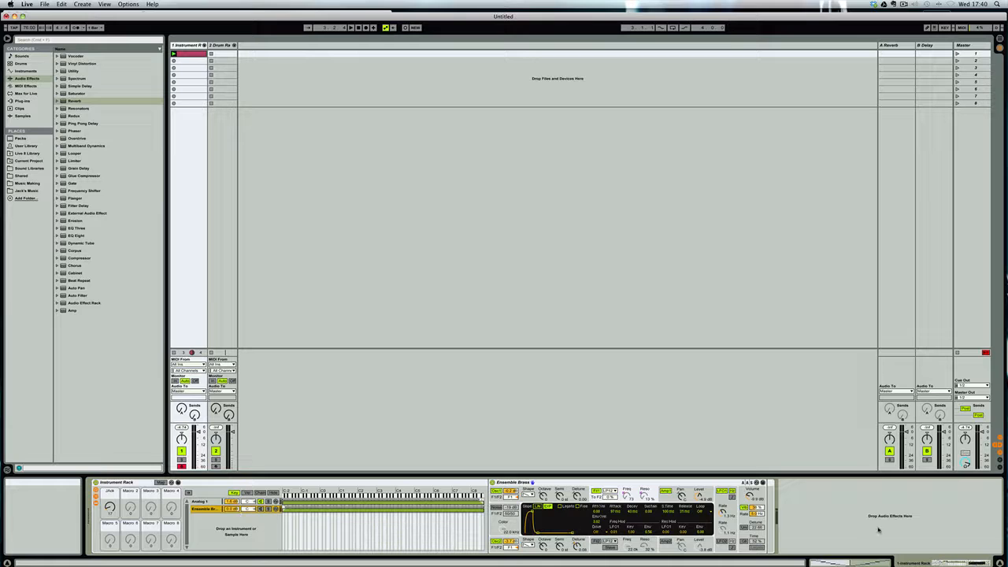
{"action": "left_click", "coordinate": [203, 502]}
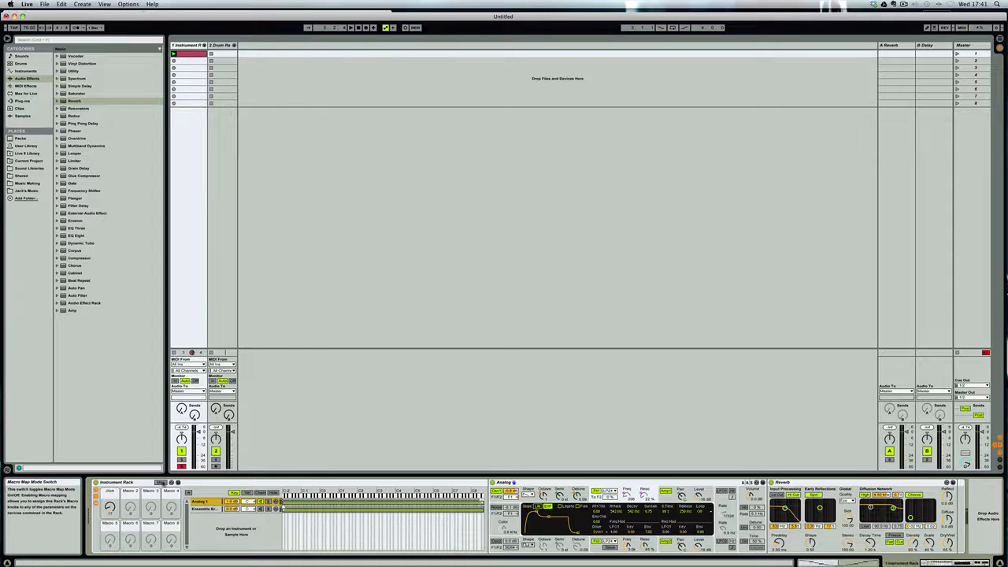
Step: Map the Dry/Wet of the Analog 1 chain's Reverb to the first macro and turn the macro up
{"action": "left_click", "coordinate": [161, 482]}
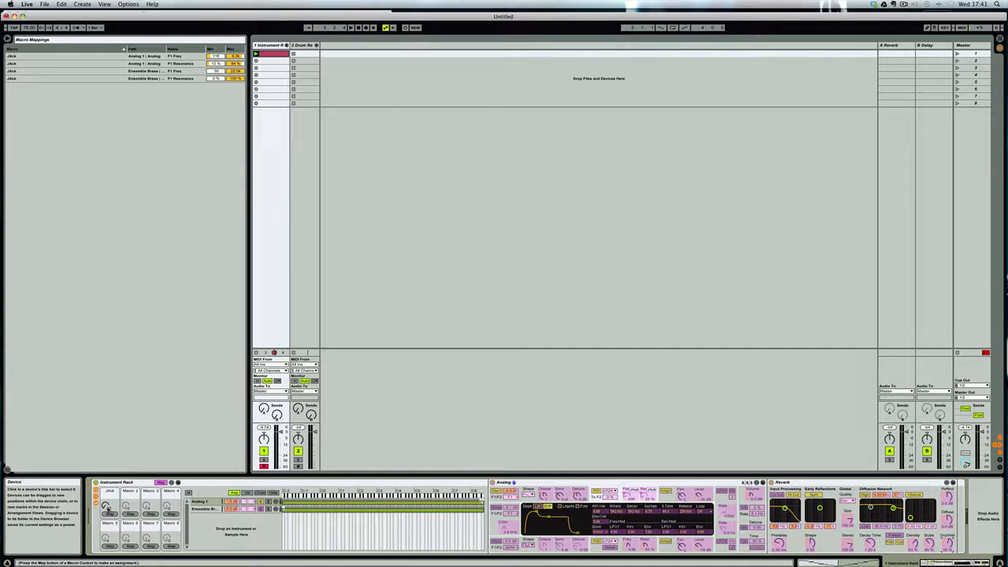
{"action": "left_click", "coordinate": [108, 514]}
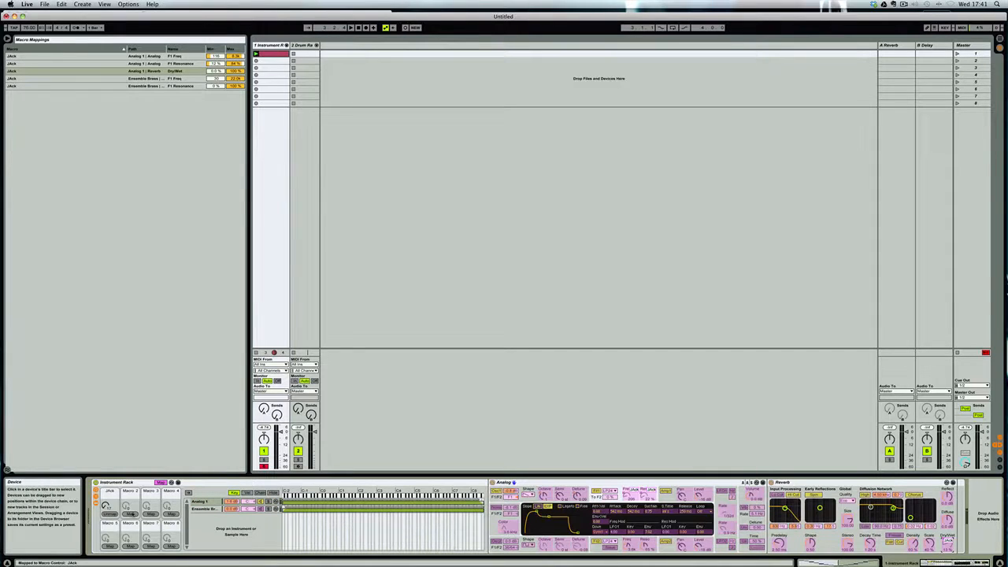
{"action": "left_click", "coordinate": [161, 482]}
{"action": "mouse_move", "coordinate": [109, 508]}
{"action": "left_mouse_down"}
{"action": "mouse_move", "coordinate": [109, 497]}
{"action": "mouse_move", "coordinate": [110, 506]}
{"action": "left_mouse_up"}
{"action": "left_click", "coordinate": [948, 544]}
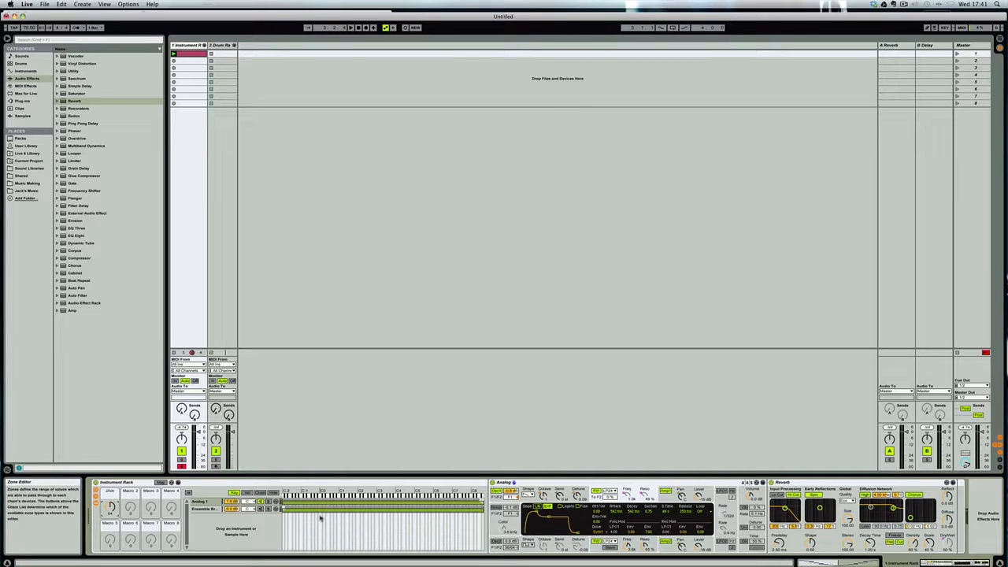
Step: Sweep the first macro during playback to check the combined filter and reverb change on the Analog 1 chain
{"action": "left_click_drag", "start_coordinate": [110, 506], "coordinate": [110, 501]}
{"action": "key", "text": "space"}
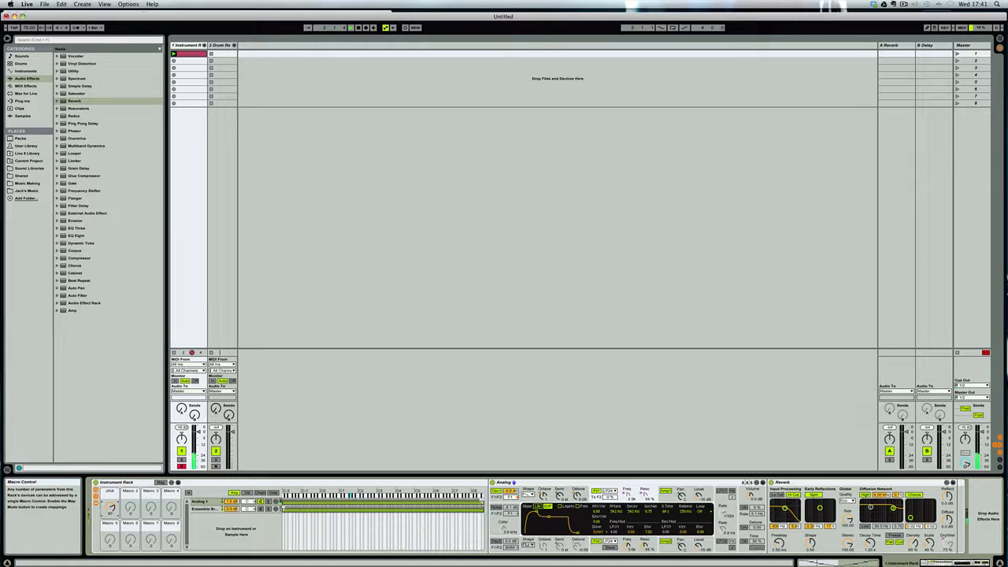
{"action": "mouse_move", "coordinate": [109, 507]}
{"action": "left_mouse_down"}
{"action": "mouse_move", "coordinate": [110, 548]}
{"action": "mouse_move", "coordinate": [111, 507]}
{"action": "left_mouse_up"}
{"action": "key", "text": "space"}
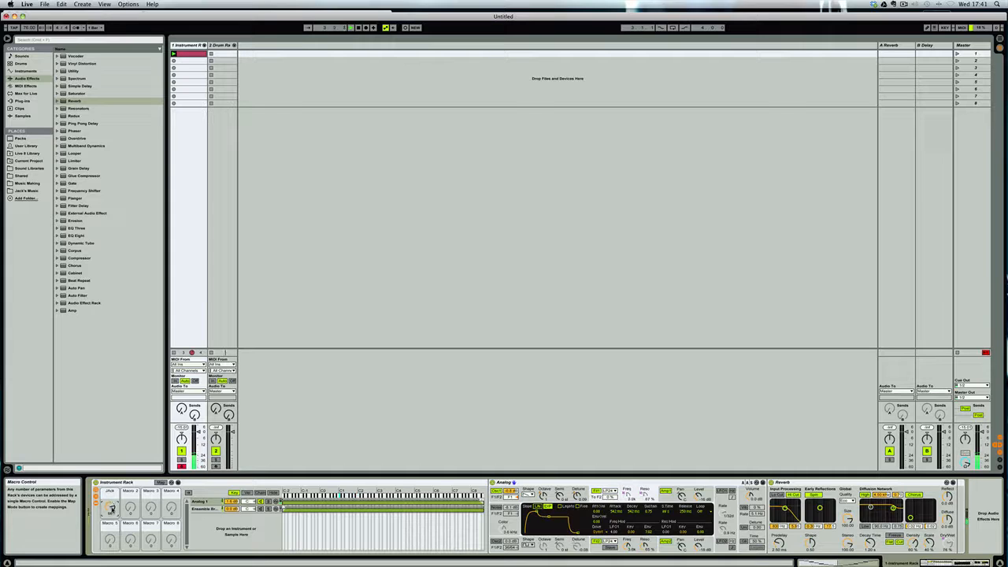